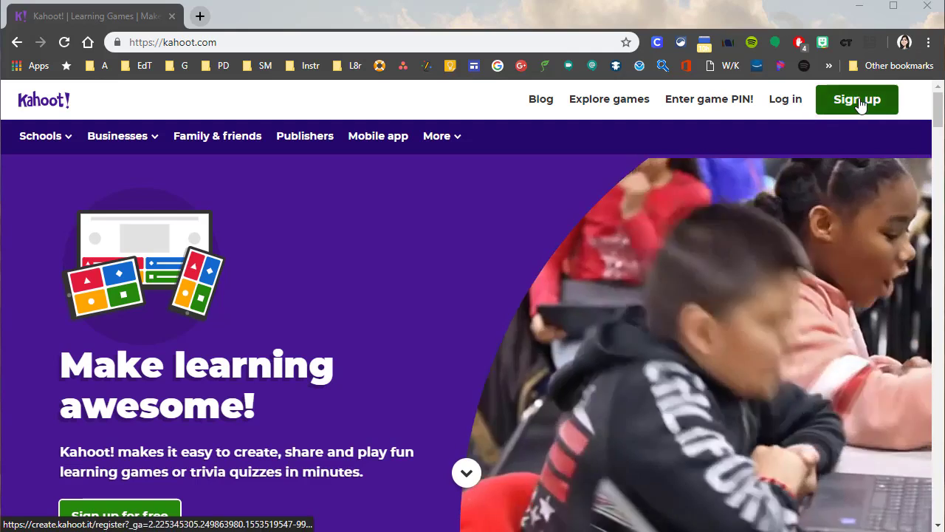
Start a Kahoot! registration as a teacher and sign up with a Google account
left_click(859, 100)
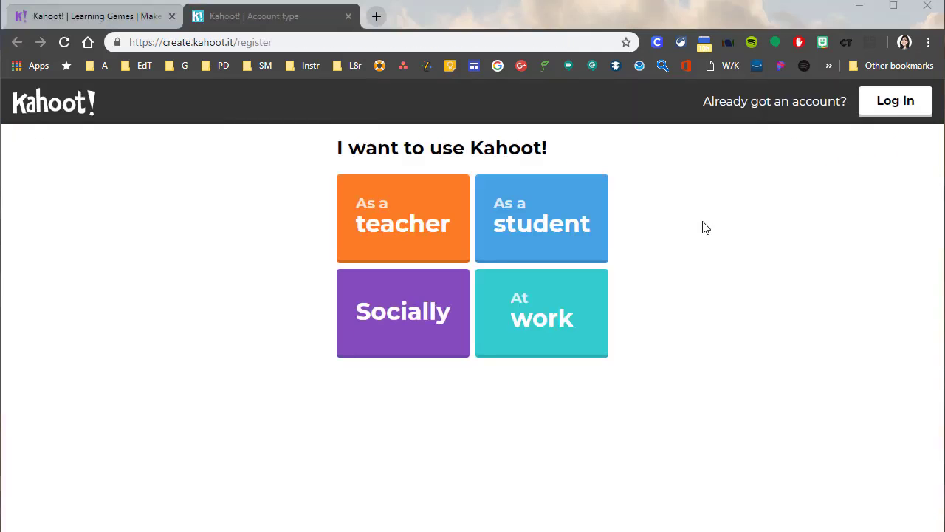
left_click(414, 233)
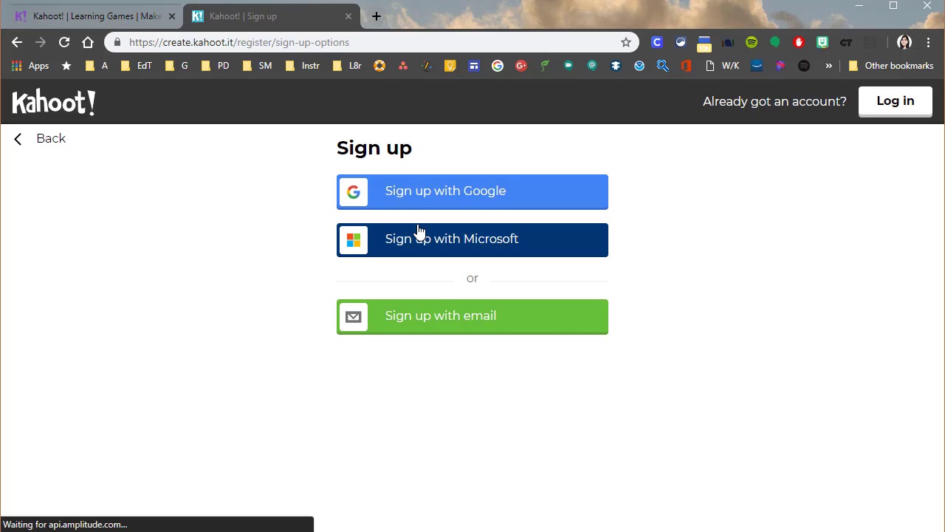
left_click(502, 198)
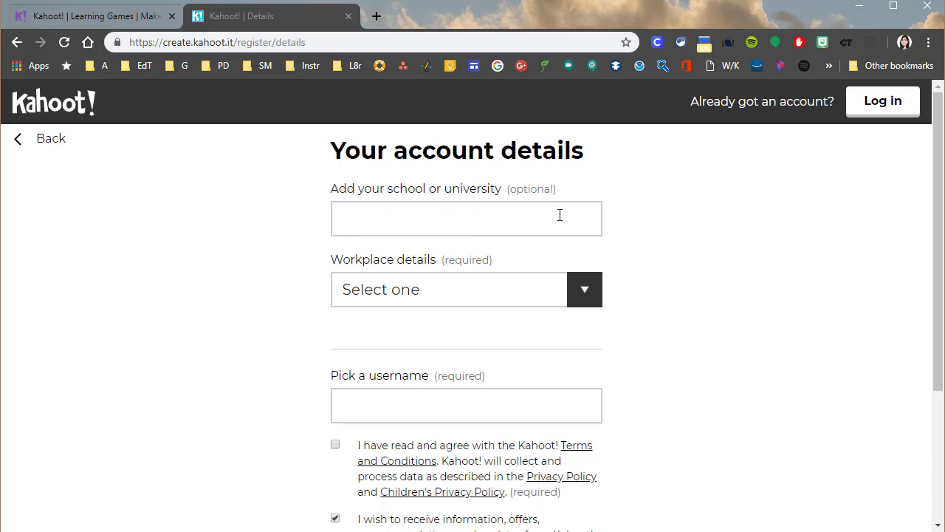
Set the workplace details to School and review the username and consent fields of the account details form
scroll(354, 319, "down", 1)
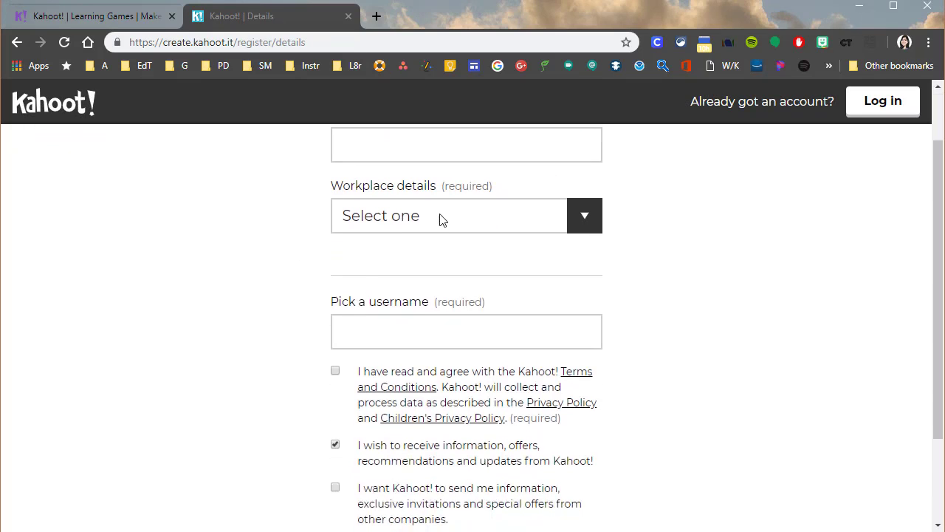
left_click(404, 223)
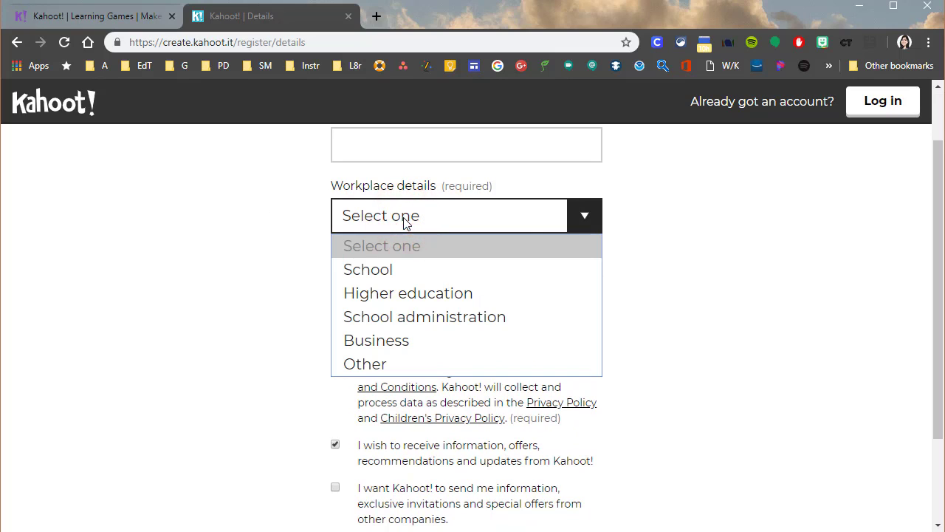
left_click(439, 272)
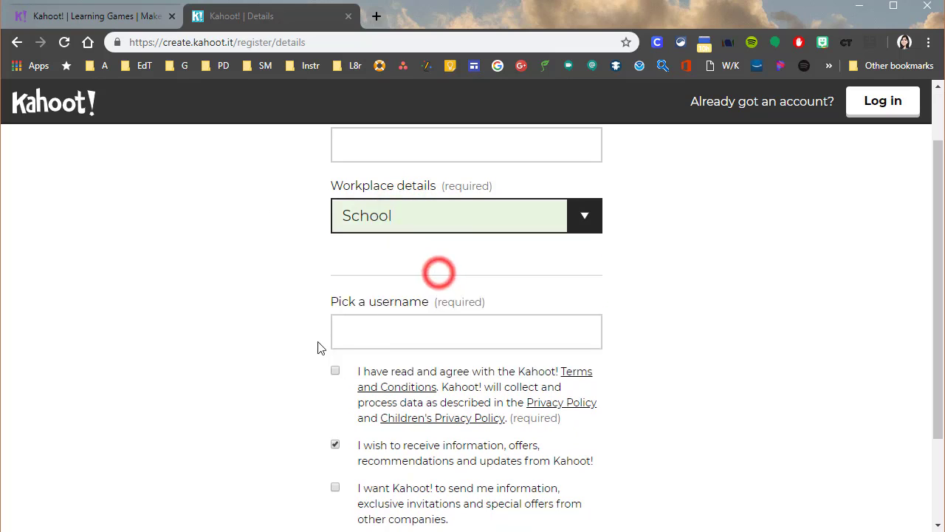
left_click(374, 337)
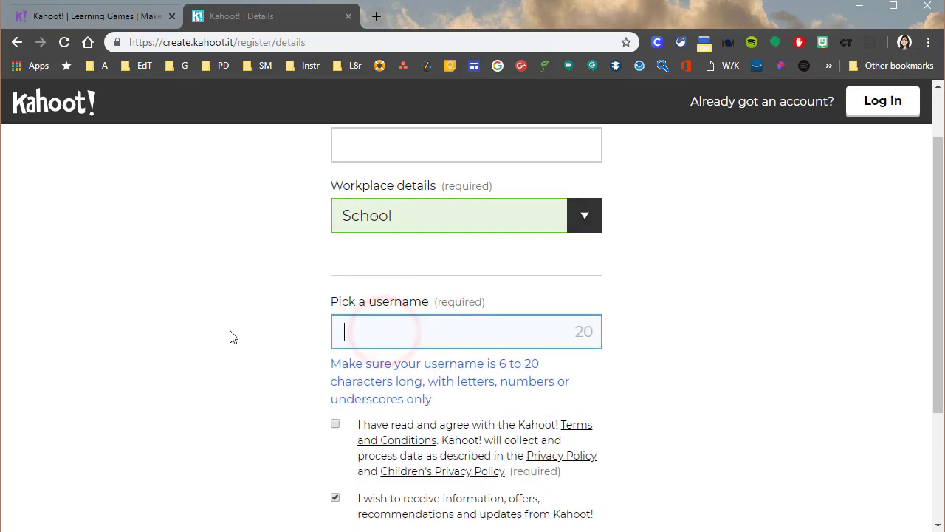
scroll(230, 337, "down", 2)
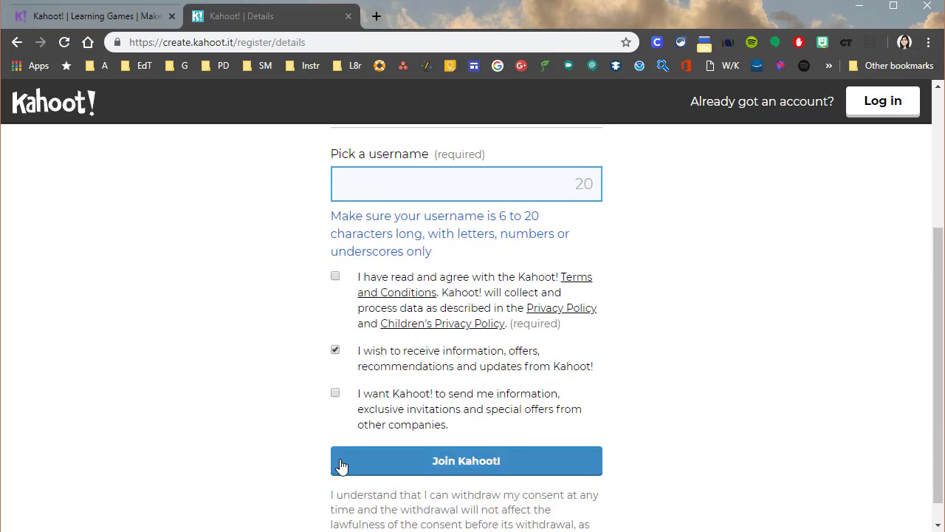
scroll(237, 425, "down", 1)
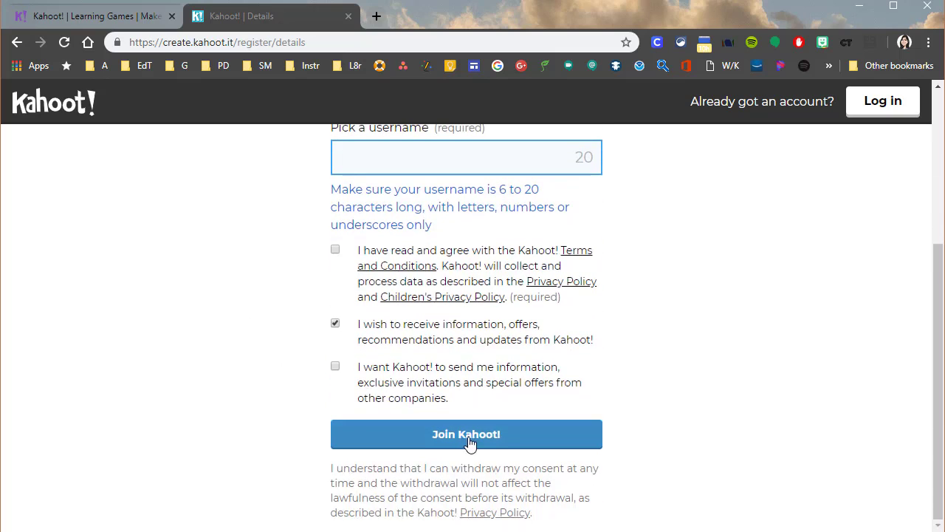
left_click(256, 353)
scroll(726, 303, "up", 4)
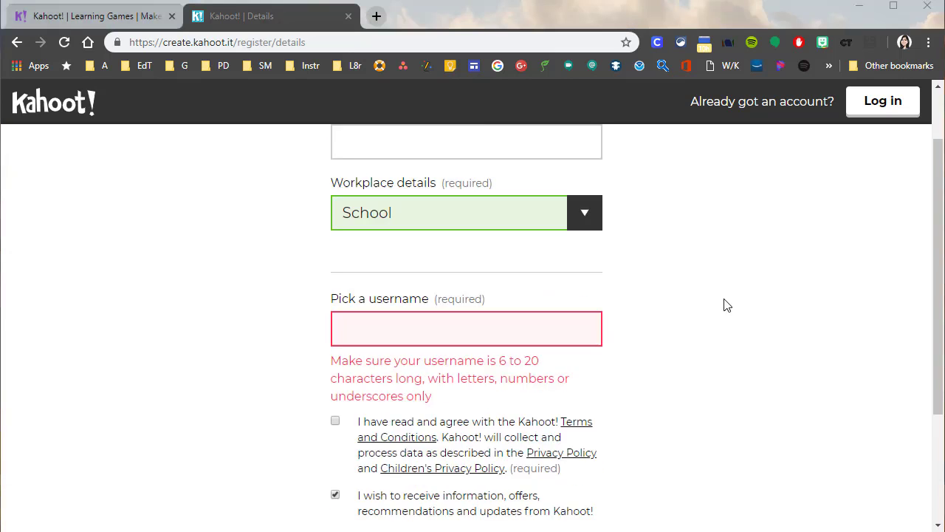
Switch from registration to the login page and log in to the existing account with the prefilled credentials
left_click(883, 103)
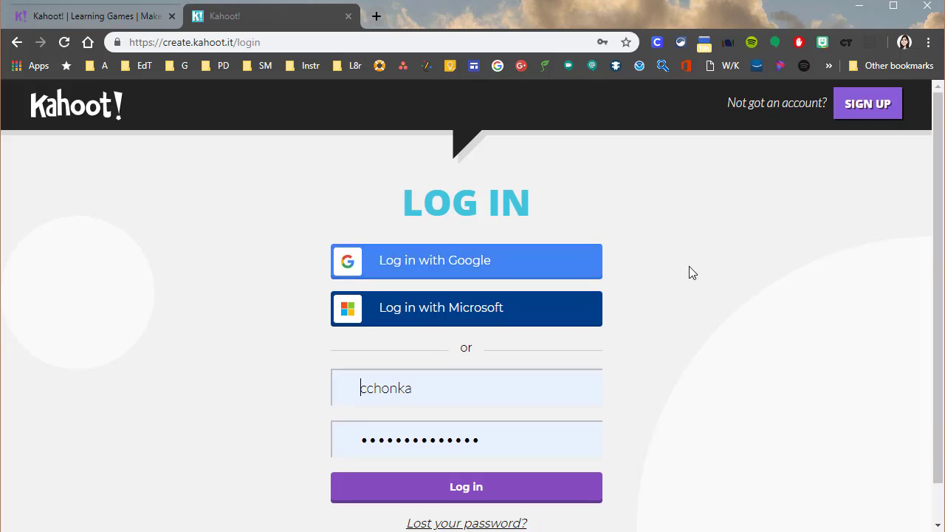
scroll(728, 429, "down", 1)
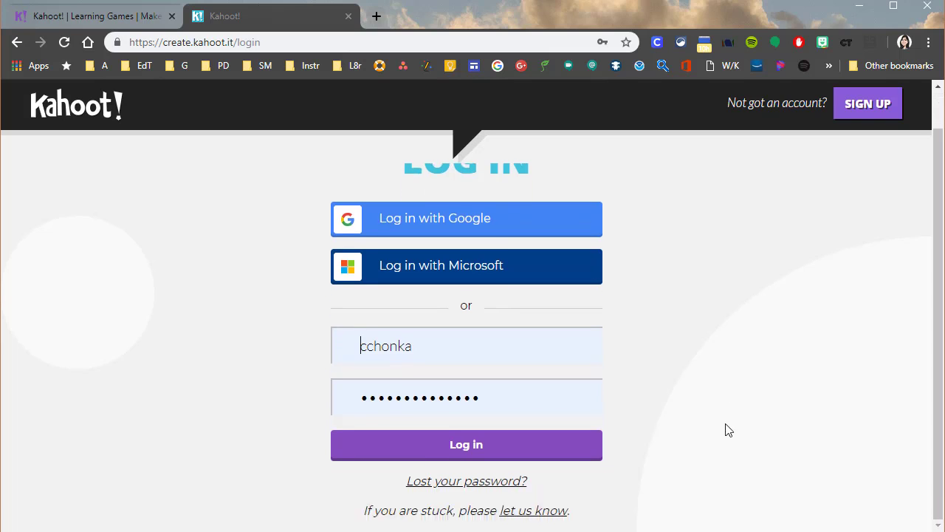
key("Return")
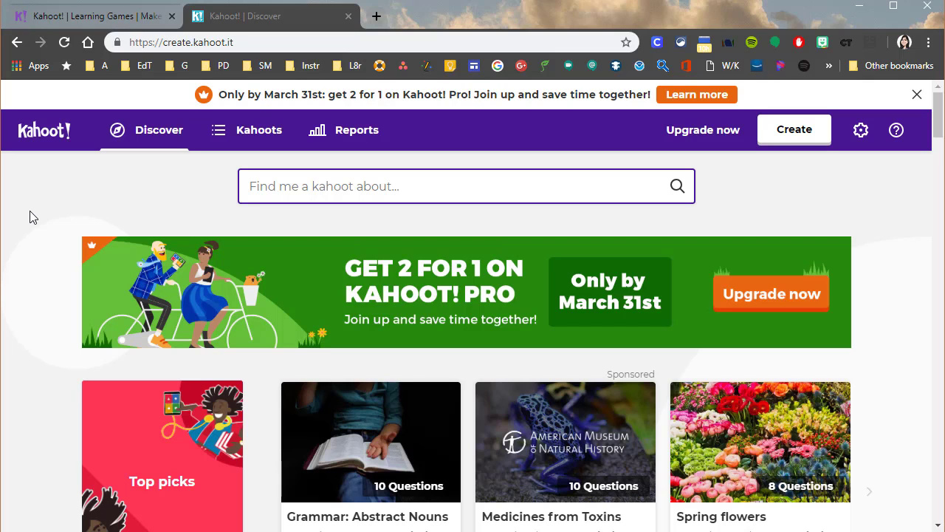
Examine the kahoot collections offered on the Discover page, from Top picks through the school subjects to Trivia and Britannica
scroll(29, 211, "down", 4)
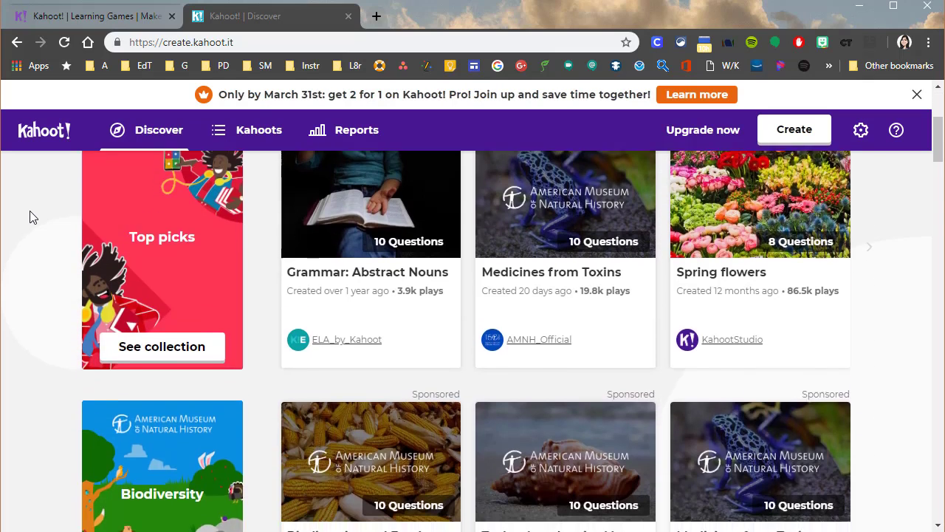
scroll(30, 210, "down", 4)
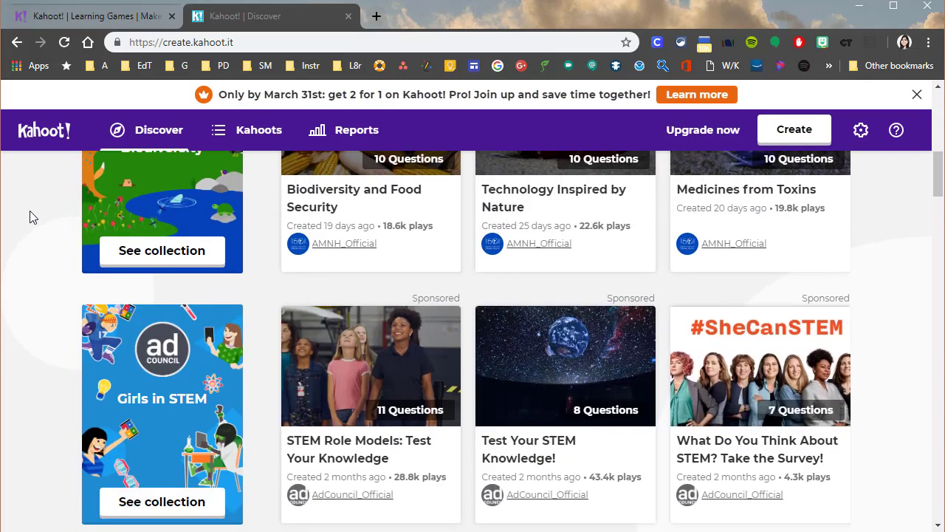
scroll(30, 211, "down", 2)
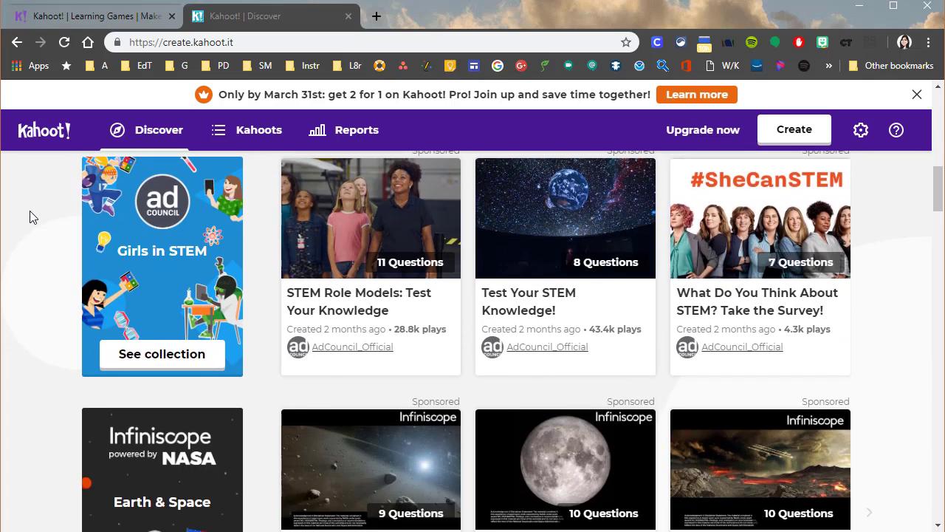
scroll(29, 216, "down", 2)
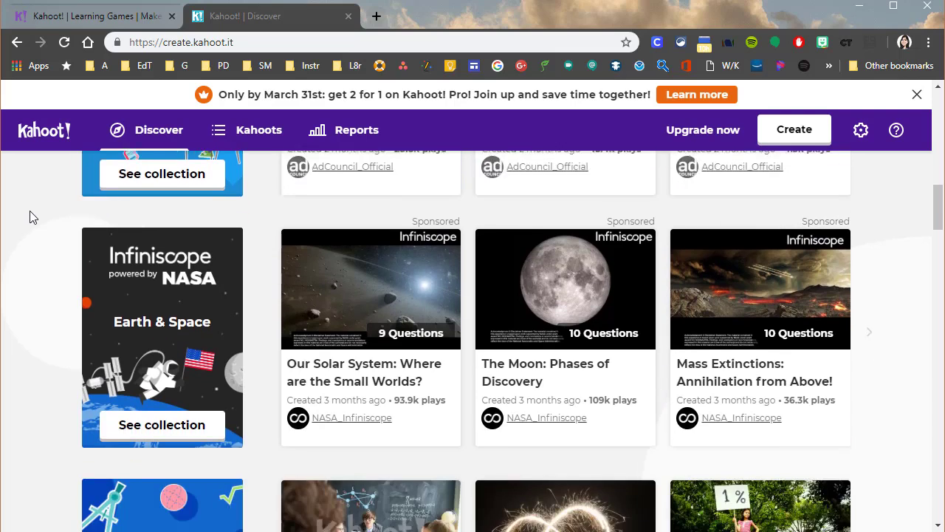
scroll(29, 216, "down", 1)
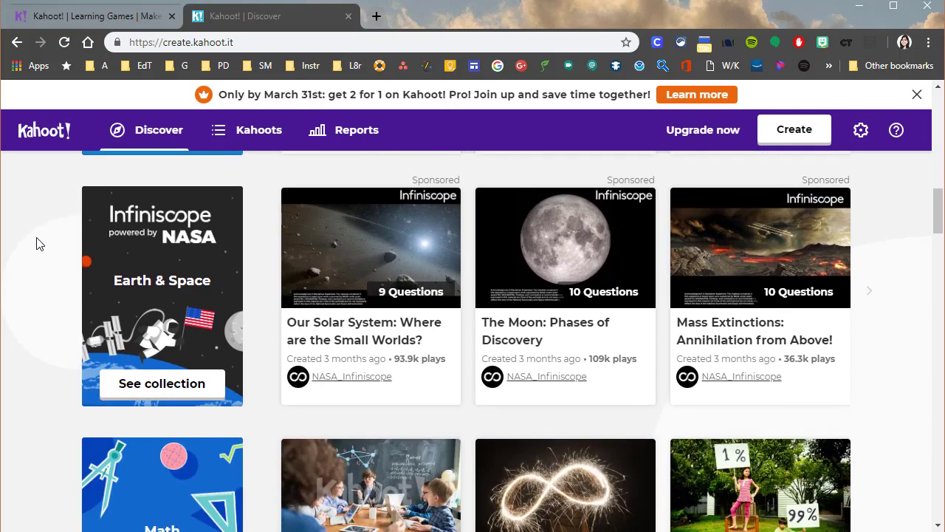
scroll(39, 243, "up", 12)
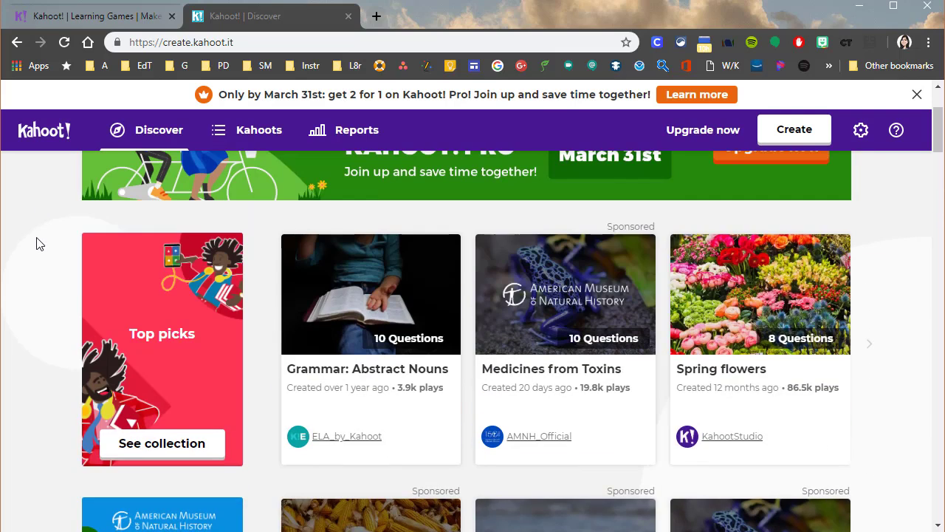
scroll(37, 244, "down", 3)
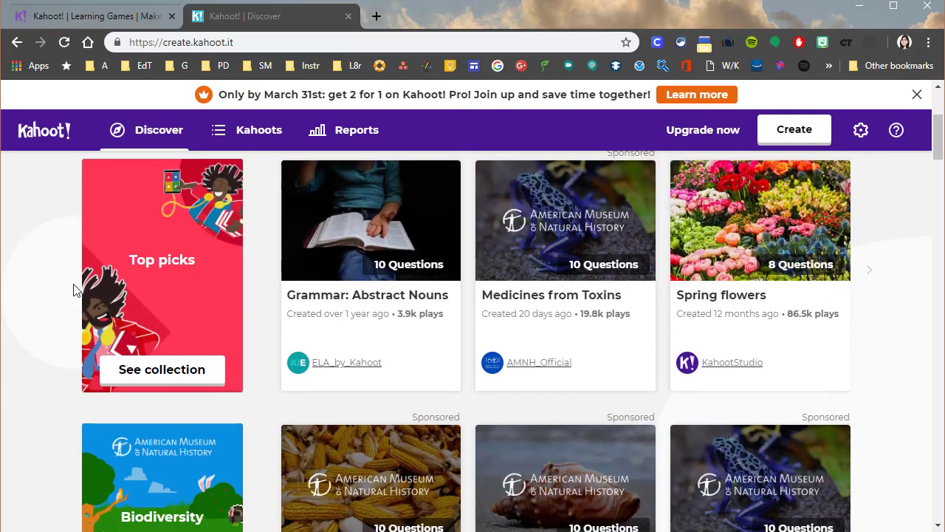
scroll(74, 289, "down", 2)
scroll(70, 289, "down", 2)
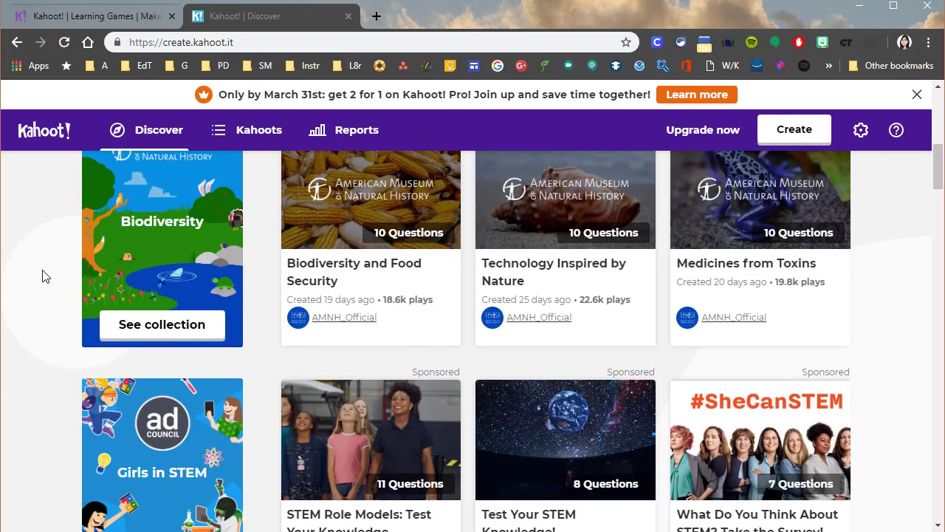
scroll(43, 276, "down", 5)
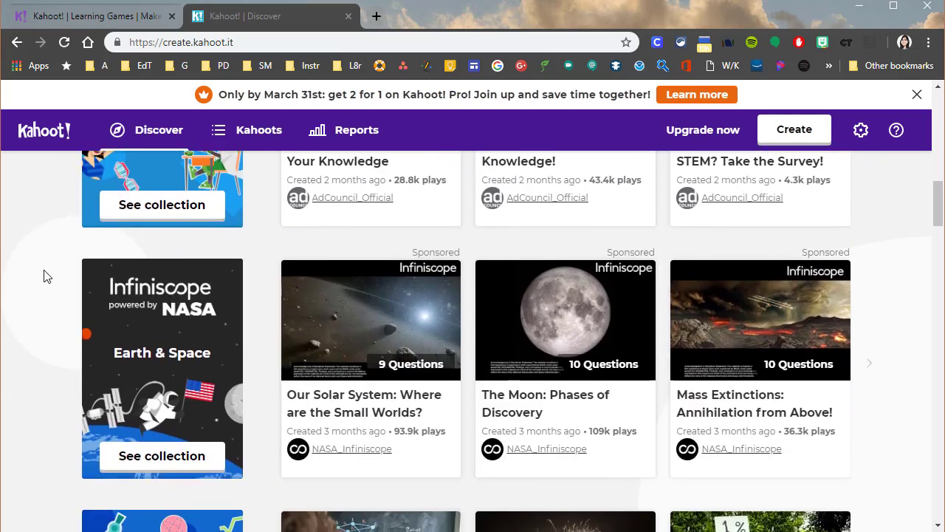
scroll(43, 276, "down", 1)
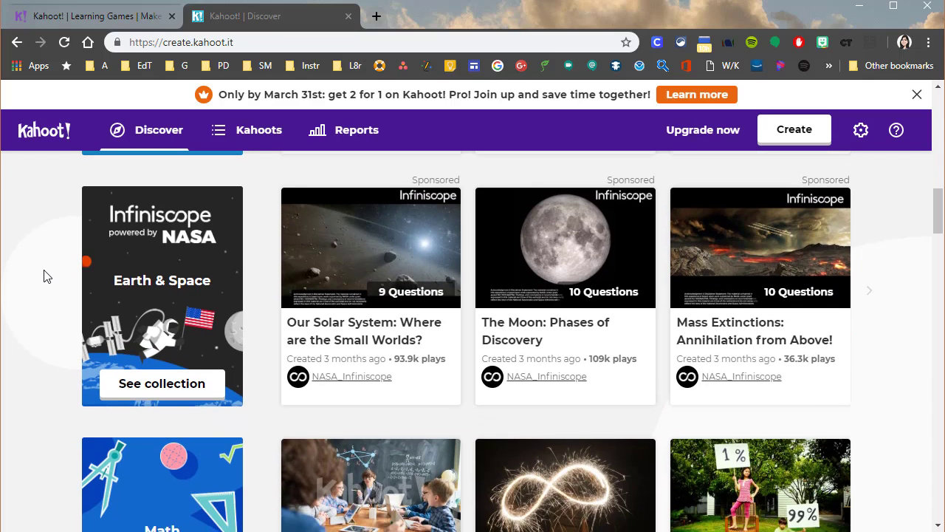
scroll(43, 276, "down", 3)
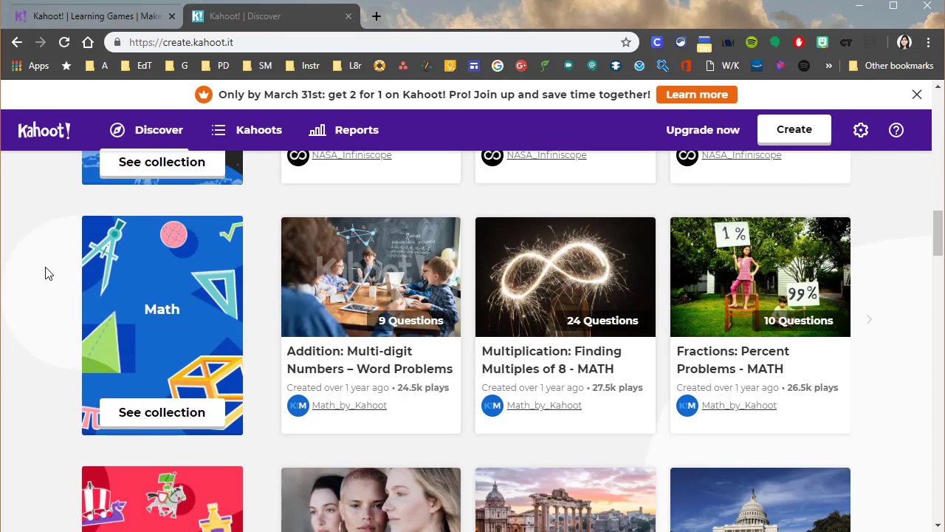
scroll(45, 273, "down", 5)
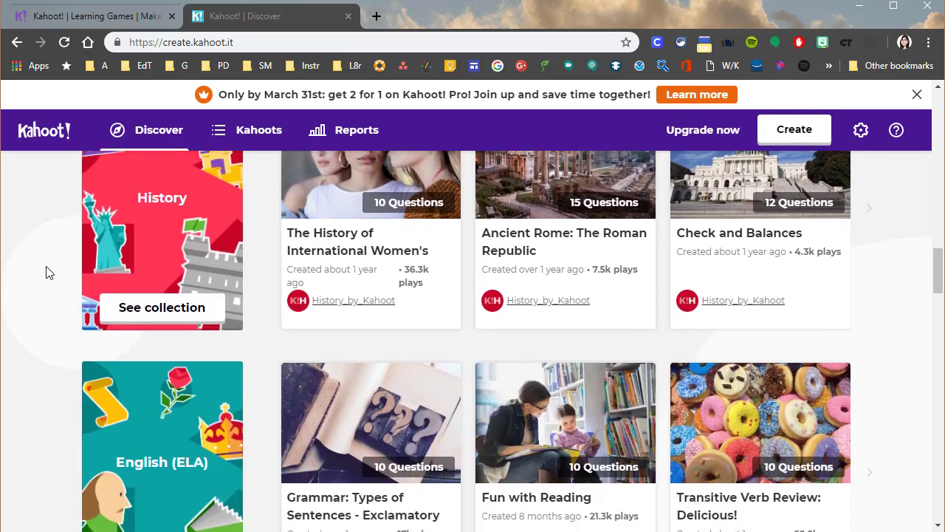
scroll(45, 273, "down", 7)
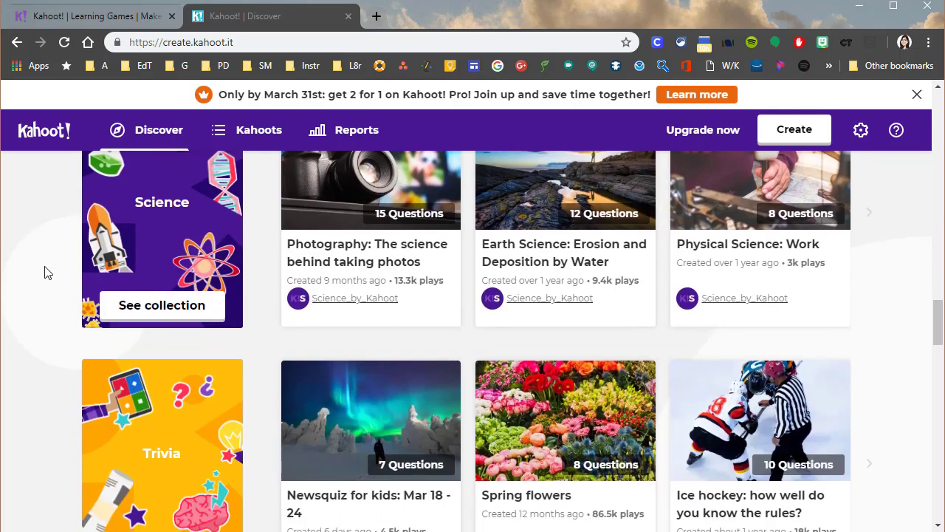
scroll(45, 274, "down", 2)
scroll(45, 271, "down", 5)
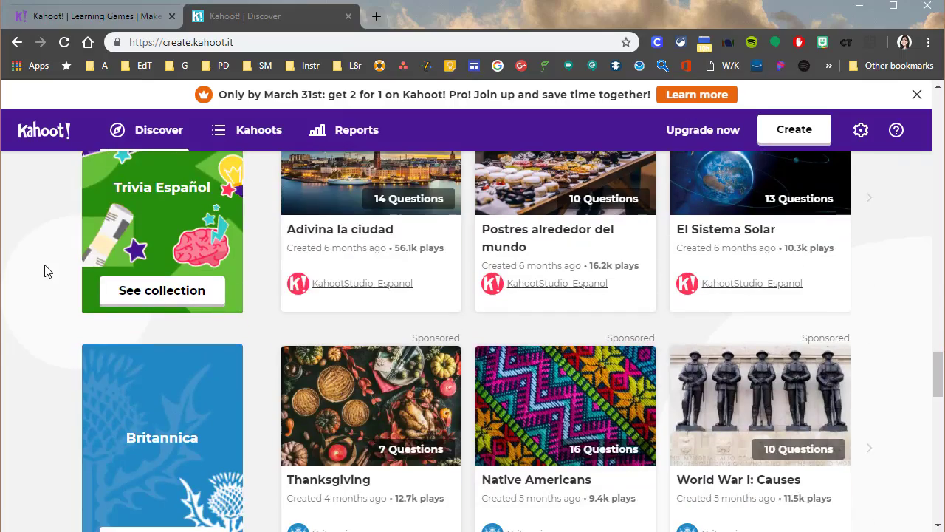
scroll(104, 331, "down", 3)
scroll(103, 331, "up", 19)
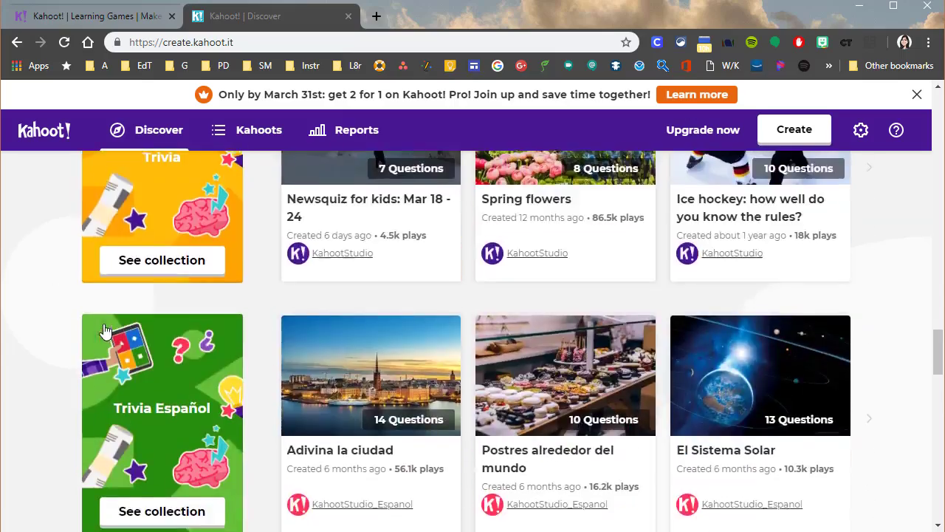
scroll(104, 323, "up", 10)
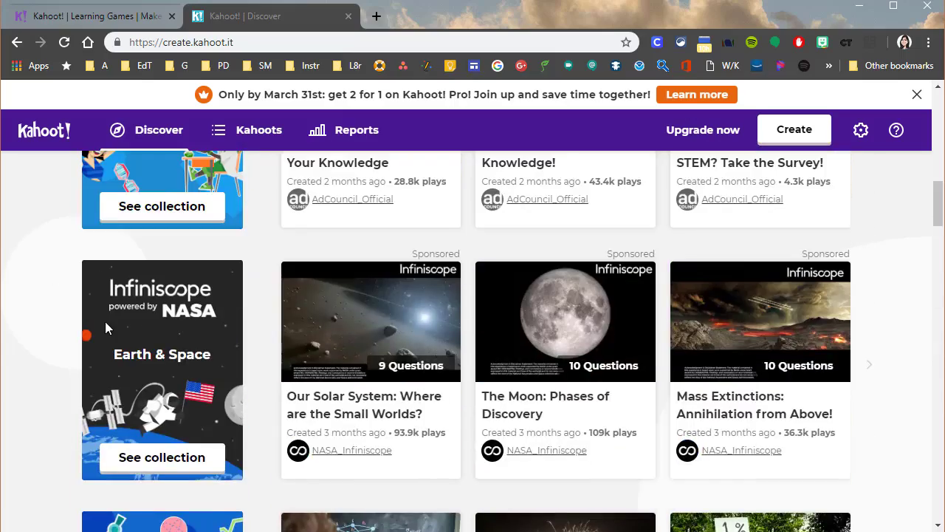
scroll(105, 321, "up", 2)
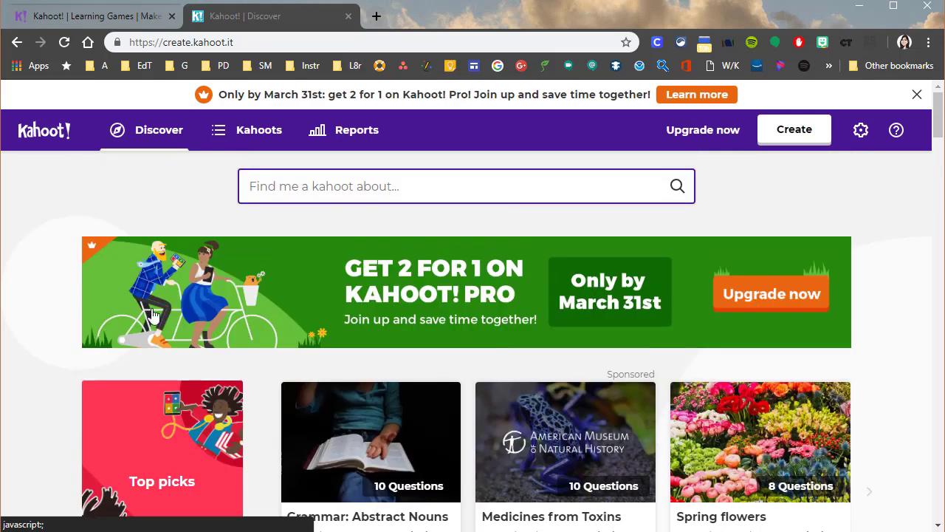
Activate the kahoot search field and look over the Top picks, Biodiversity and Girls in STEM collections
left_click(335, 188)
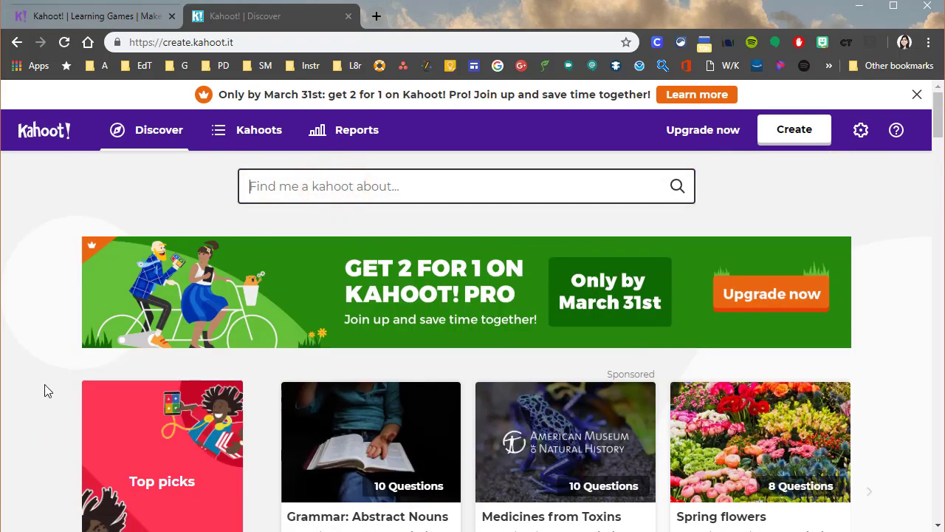
scroll(406, 396, "down", 3)
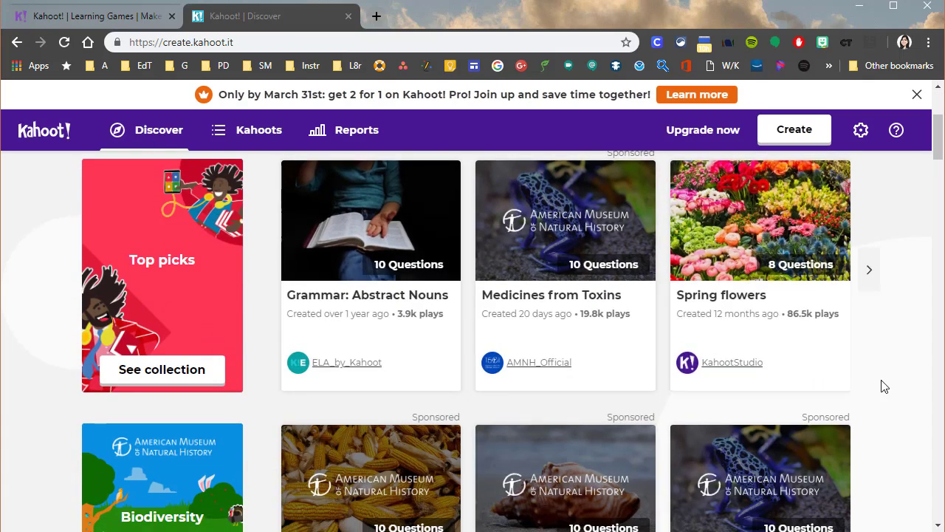
scroll(879, 386, "down", 2)
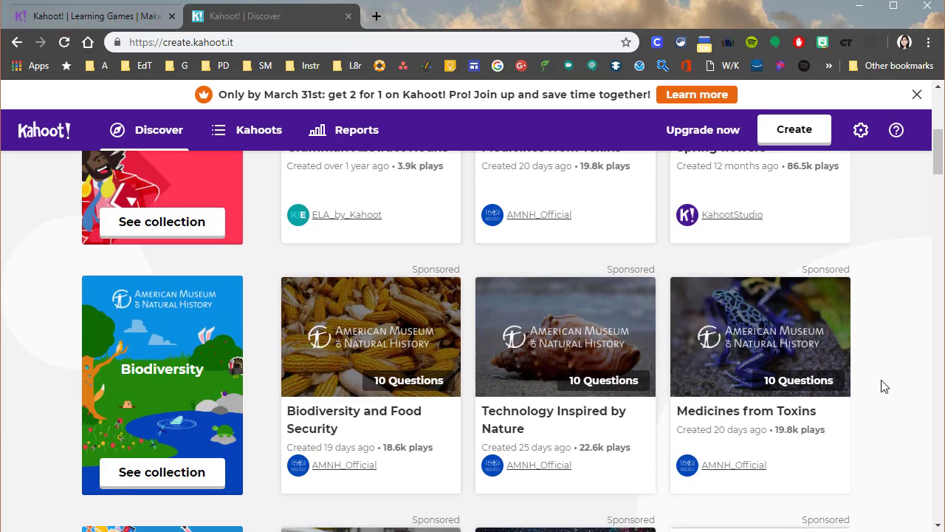
scroll(884, 386, "down", 3)
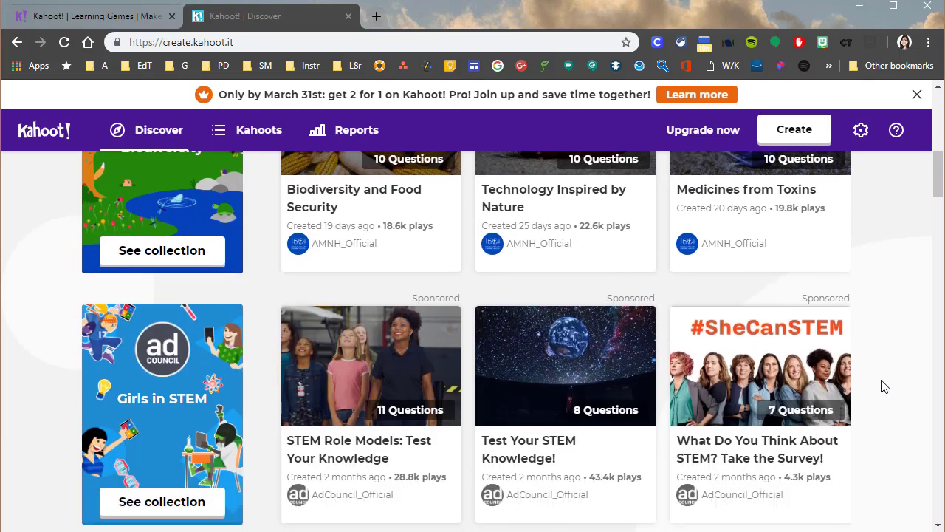
scroll(900, 391, "down", 2)
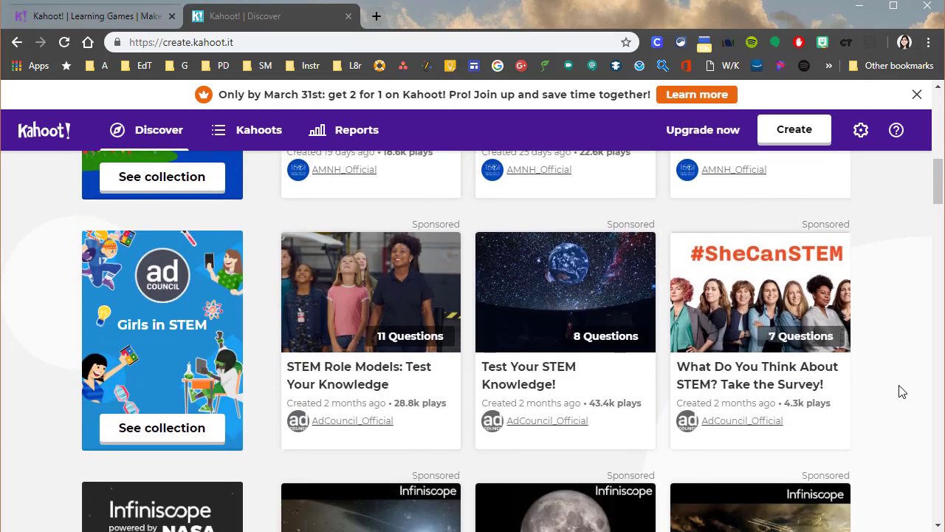
Search the public kahoots for "solar system"
left_click(281, 185)
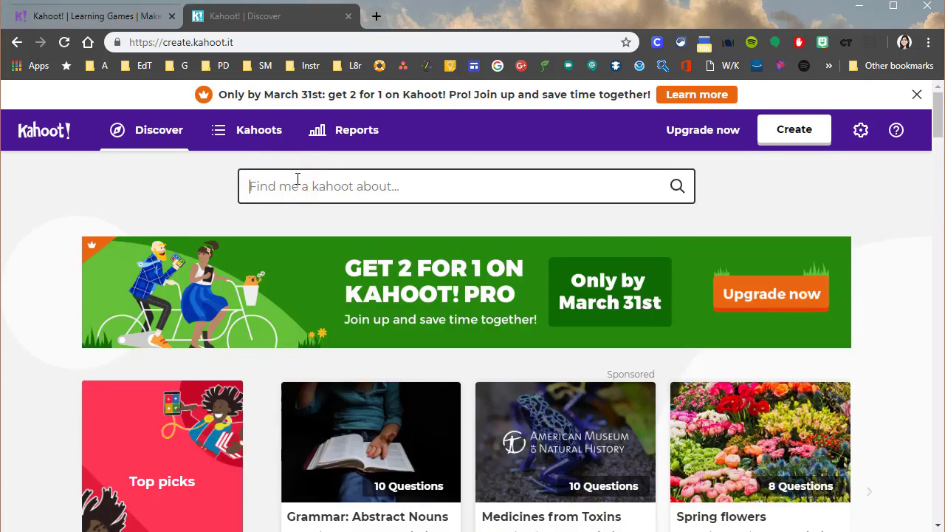
type("s")
key("BackSpace")
type("solar")
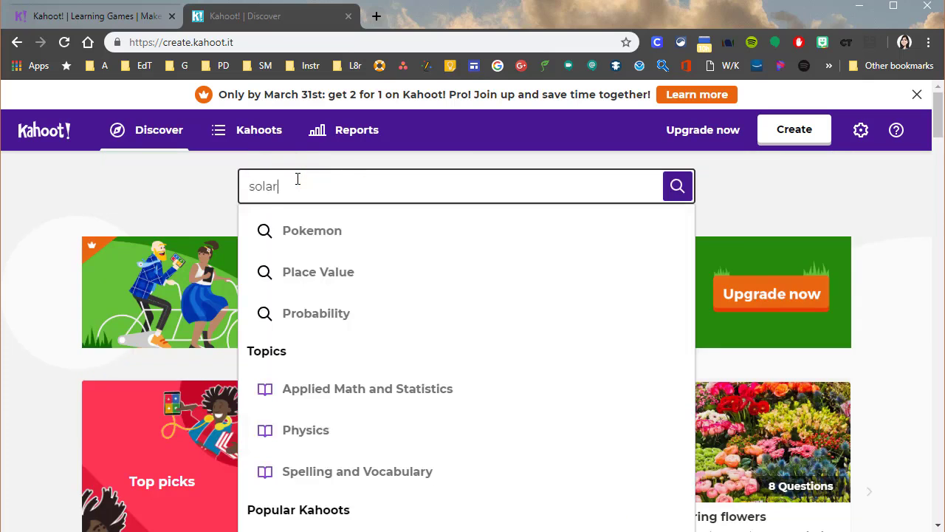
type(" system")
key("Return")
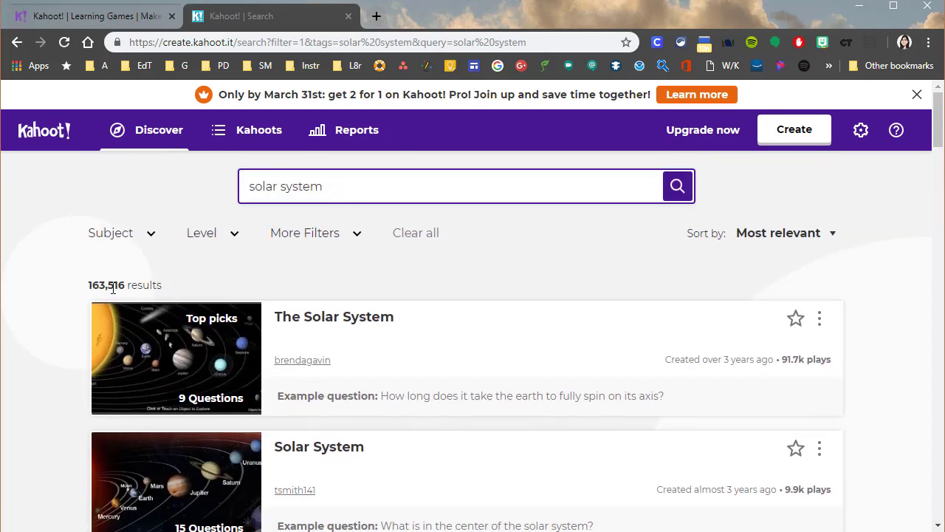
Filter the search results by level to Grade 6, Grade 7 and Grade 8
left_click(210, 238)
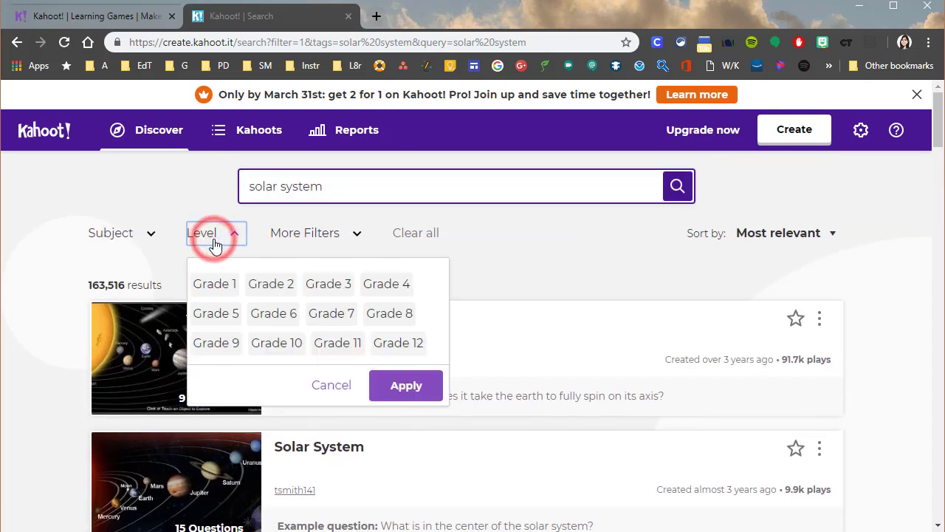
left_click(271, 315)
left_click(330, 314)
left_click(389, 314)
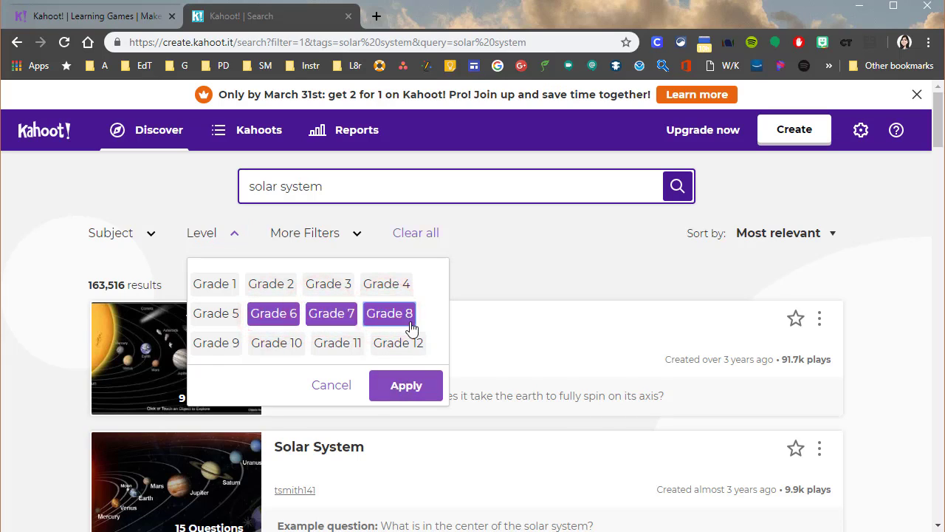
left_click(391, 387)
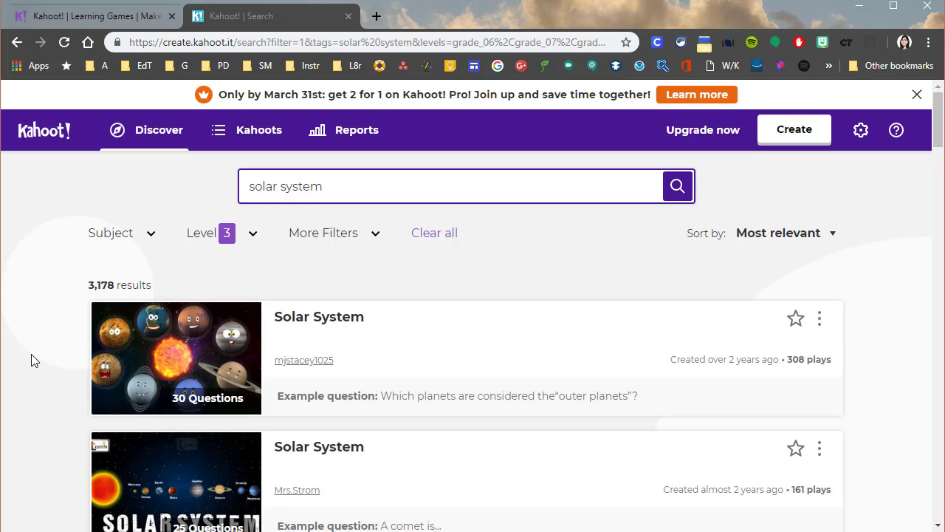
Open the first Solar System kahoot in the results and show the answers to review its questions
scroll(30, 359, "down", 1)
scroll(29, 359, "up", 1)
left_click(116, 365)
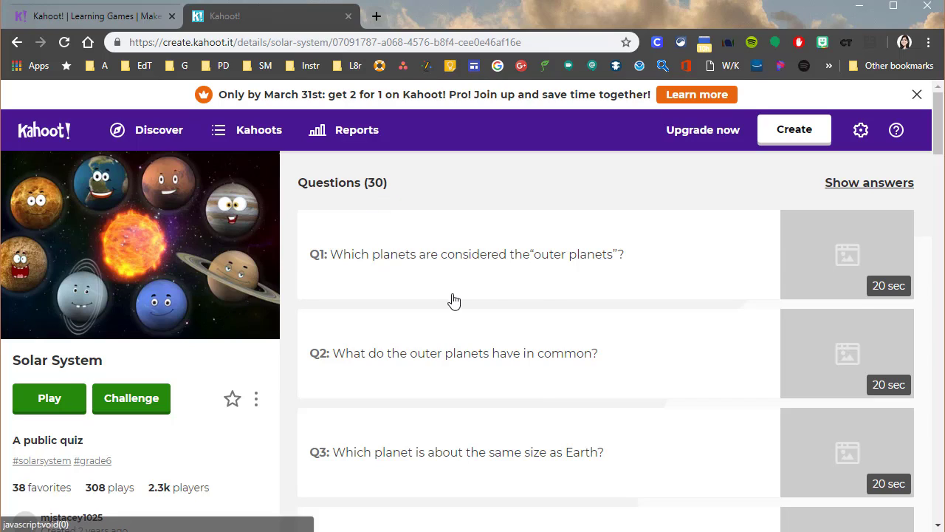
left_click(842, 184)
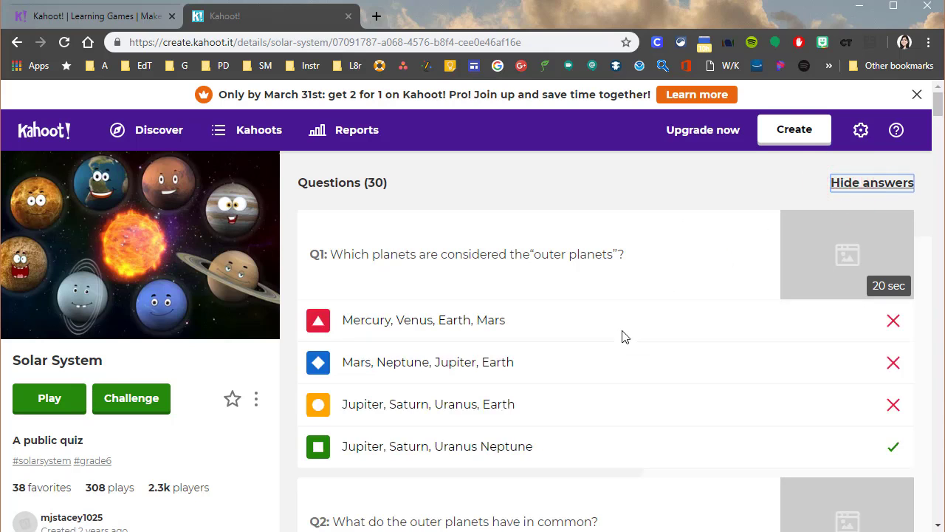
scroll(622, 337, "down", 9)
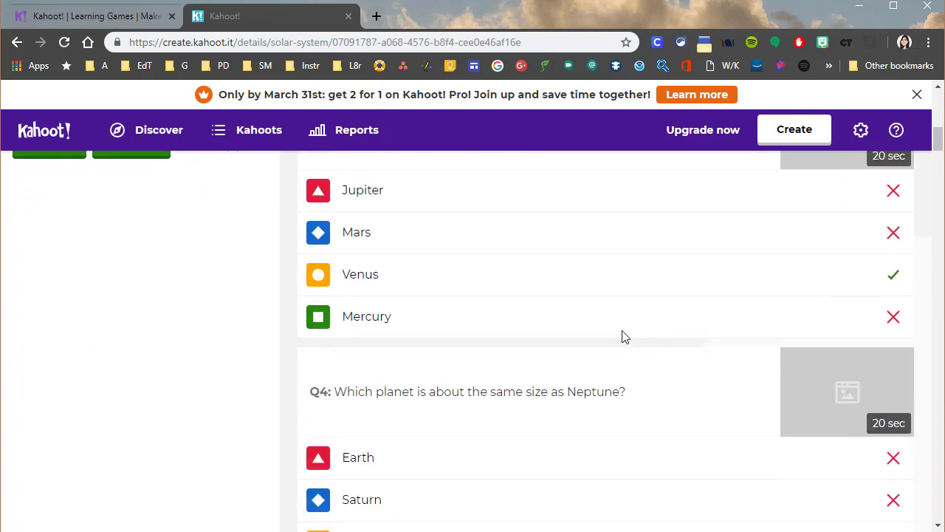
scroll(623, 337, "up", 9)
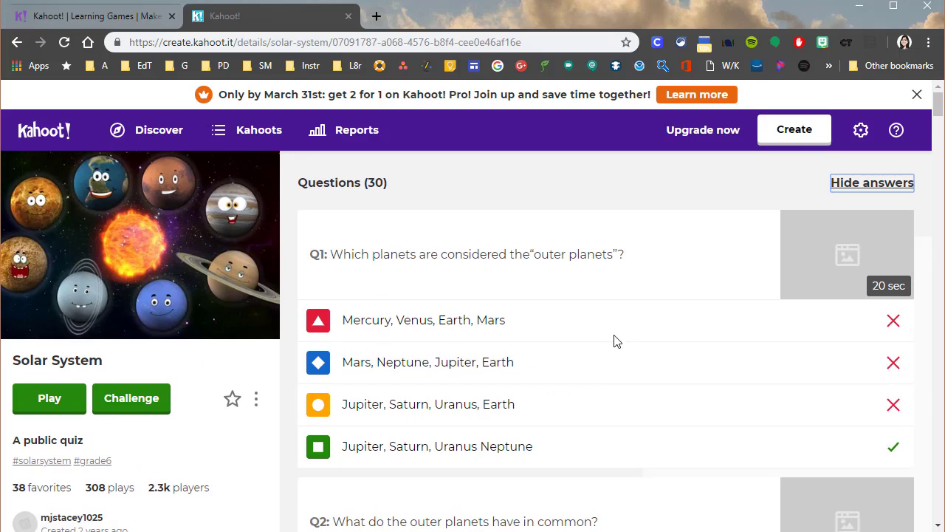
Duplicate the Solar System kahoot and open the copy from My Kahoots for editing
left_click(256, 403)
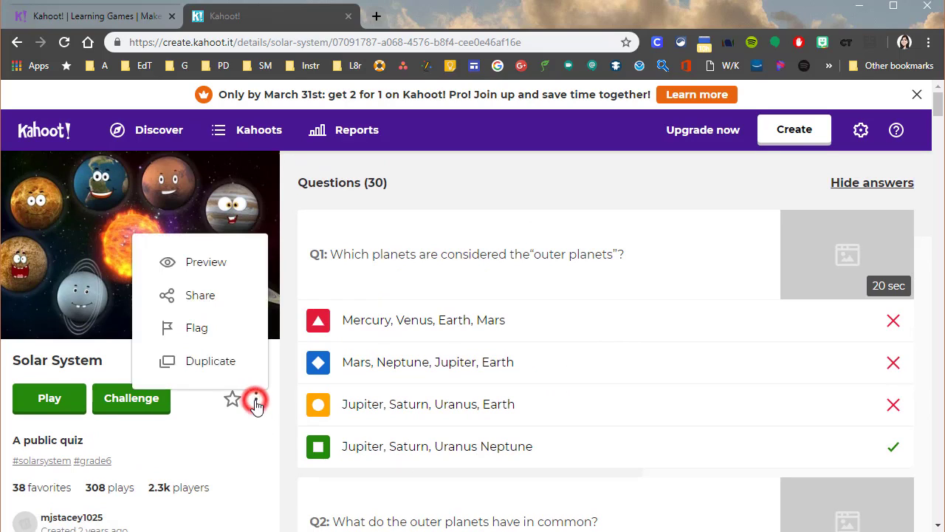
left_click(231, 370)
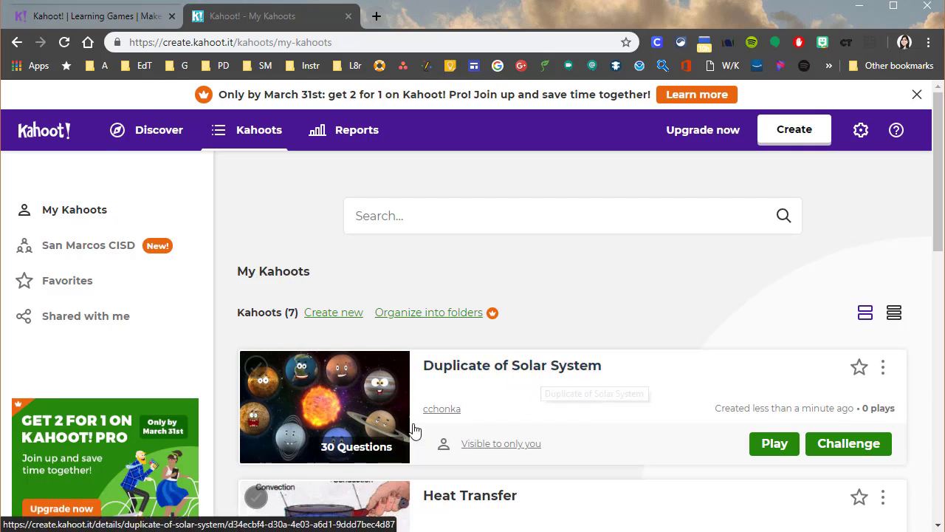
left_click(545, 367)
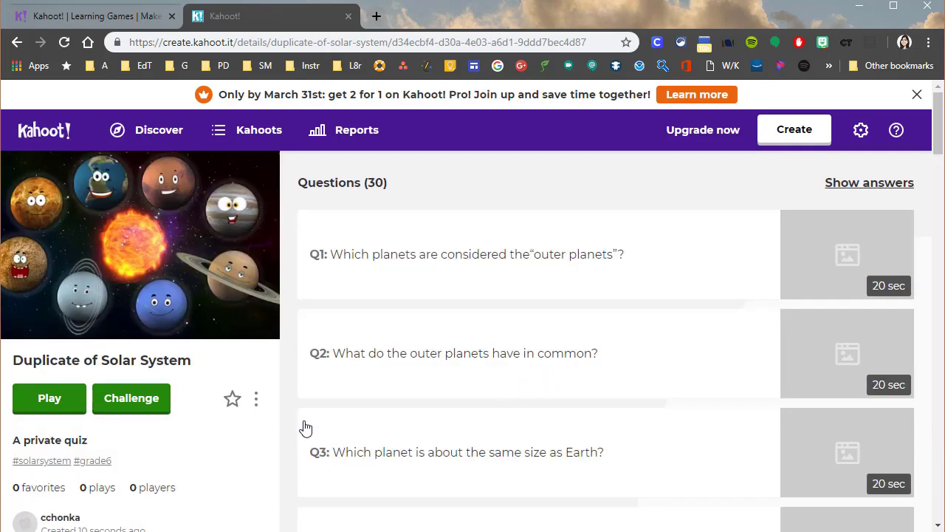
left_click(256, 400)
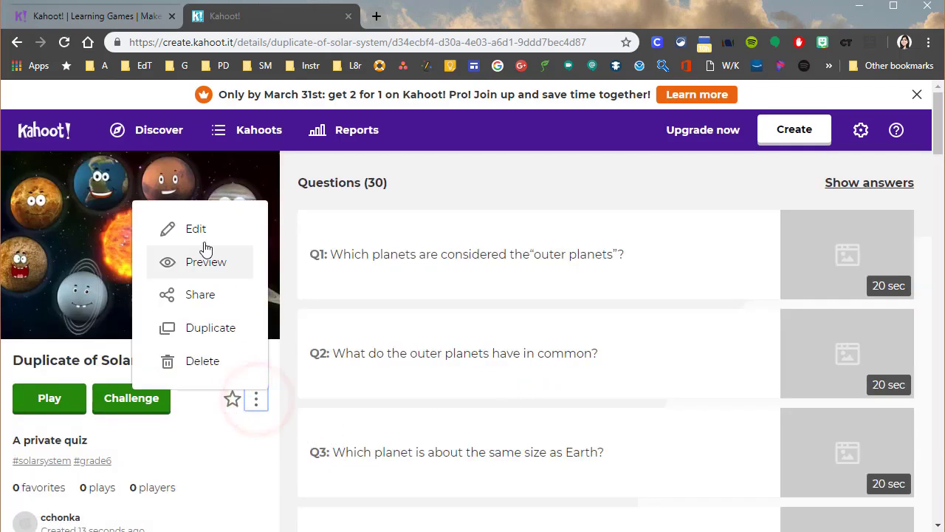
left_click(195, 230)
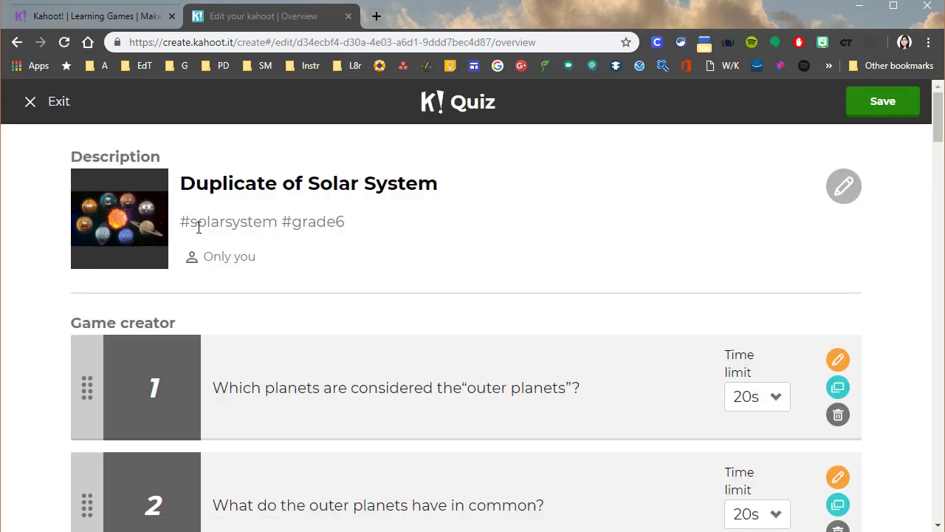
Delete the first six questions from the duplicated Solar System quiz
scroll(395, 380, "down", 1)
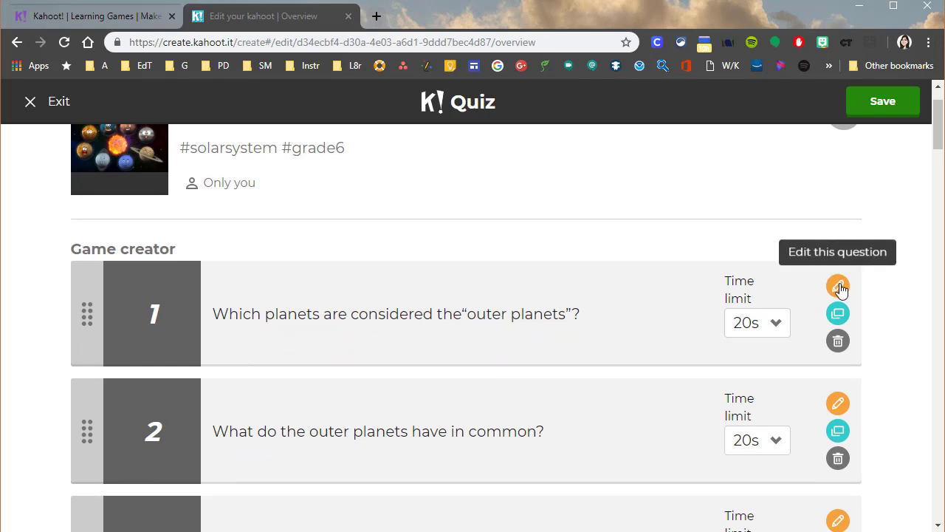
left_click(837, 341)
left_click(542, 344)
left_click(838, 341)
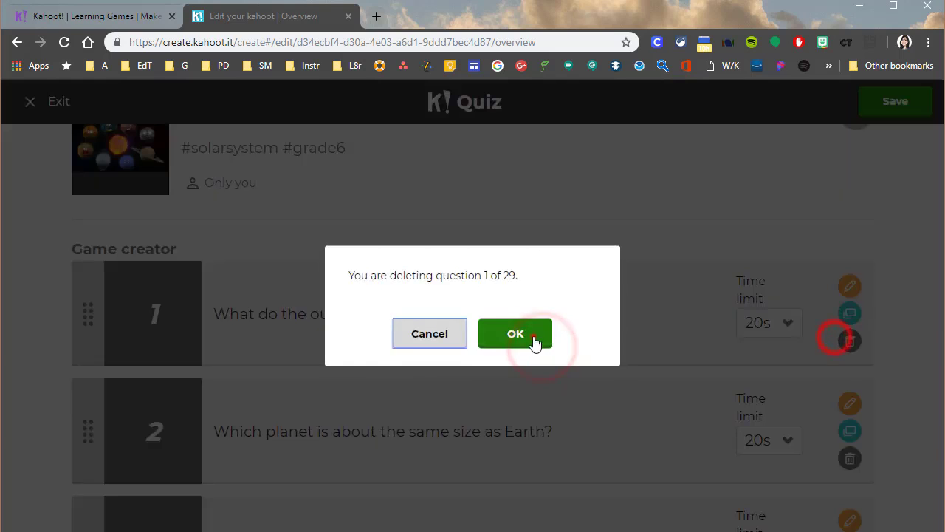
left_click(530, 338)
left_click(838, 340)
left_click(510, 336)
left_click(838, 340)
left_click(510, 334)
left_click(838, 340)
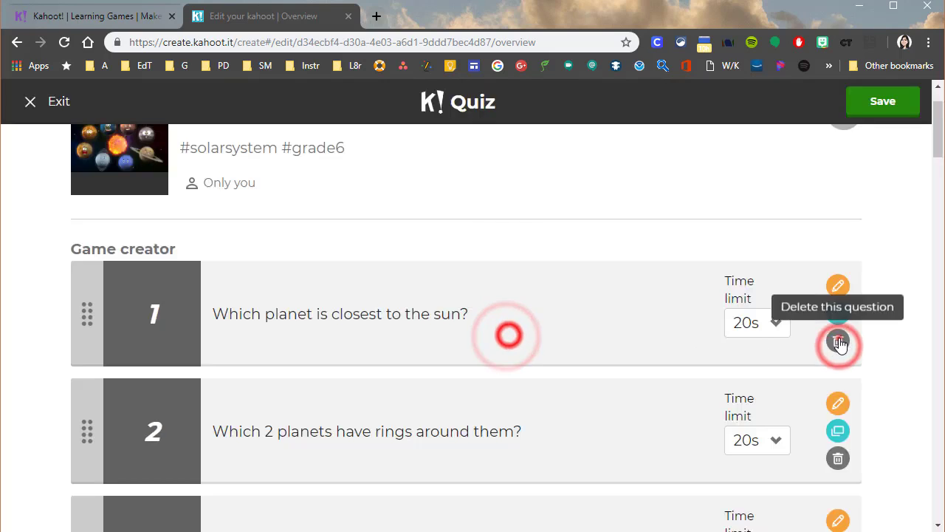
left_click(508, 336)
left_click(838, 340)
left_click(526, 334)
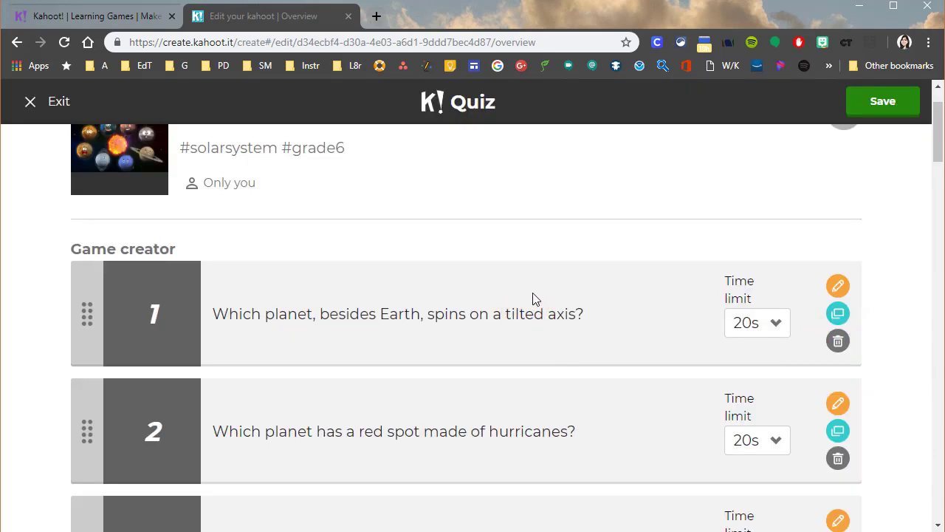
Save the shortened quiz and open its preview
scroll(535, 297, "up", 1)
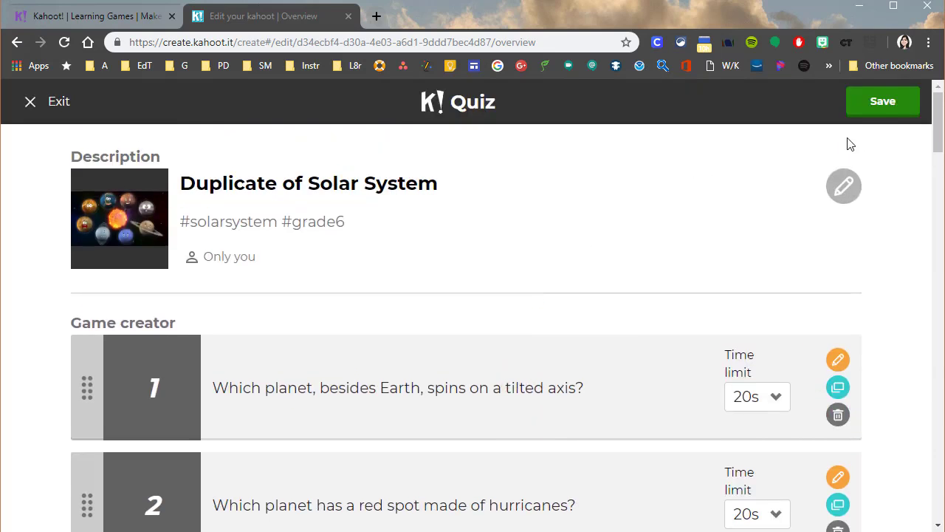
left_click(877, 102)
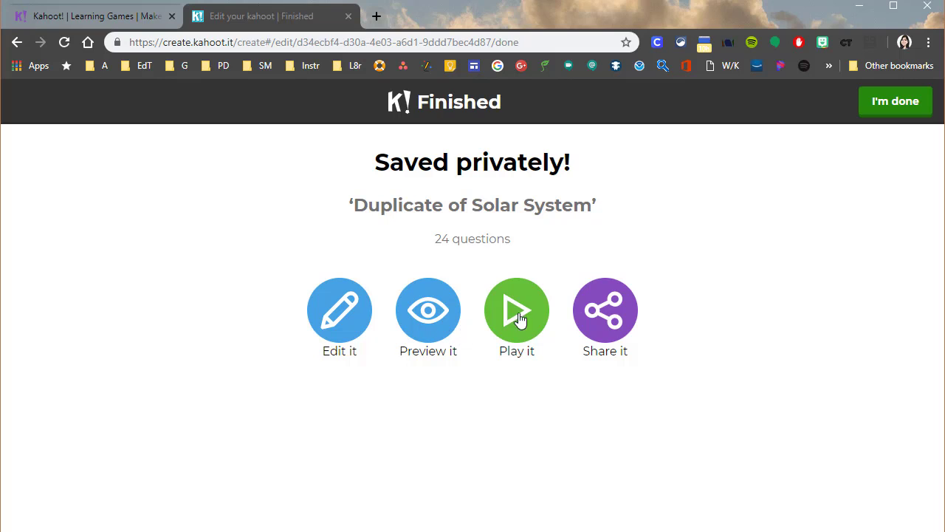
left_click(414, 317)
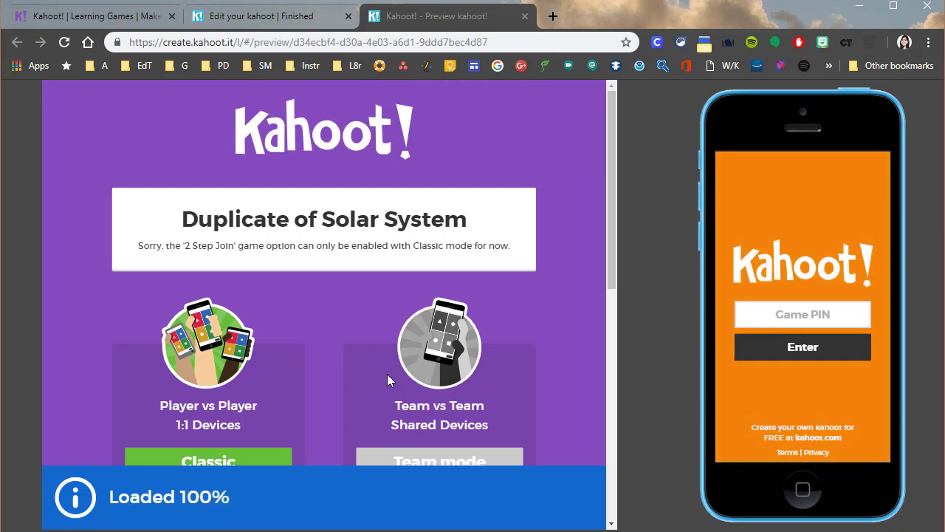
Examine the game modes and game options, reading the details of Answer Streak Bonus, Name generator and Podium
scroll(387, 373, "down", 2)
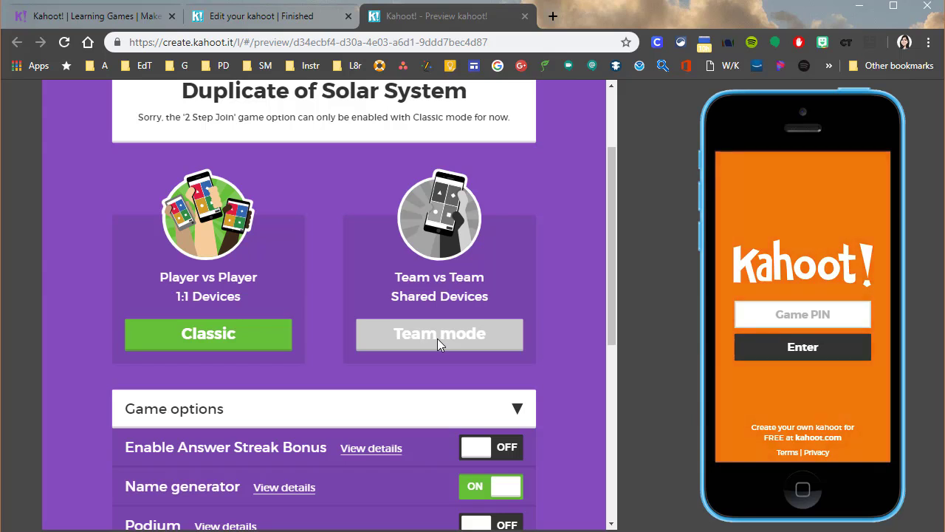
scroll(336, 373, "down", 2)
scroll(337, 374, "down", 1)
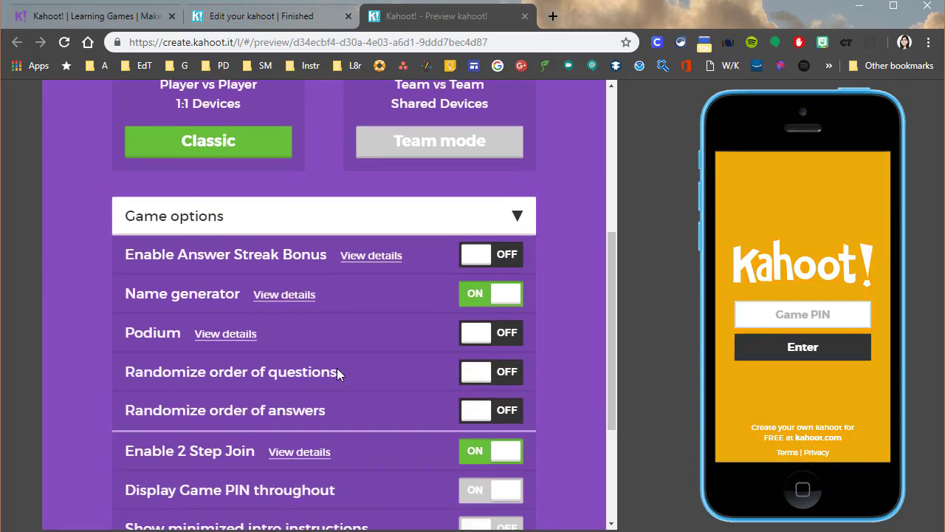
scroll(336, 367, "down", 1)
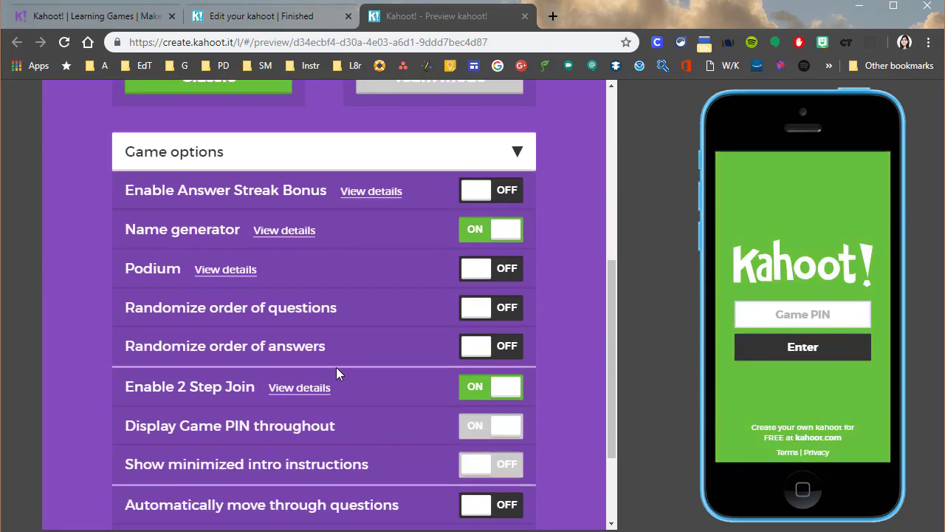
scroll(336, 367, "down", 1)
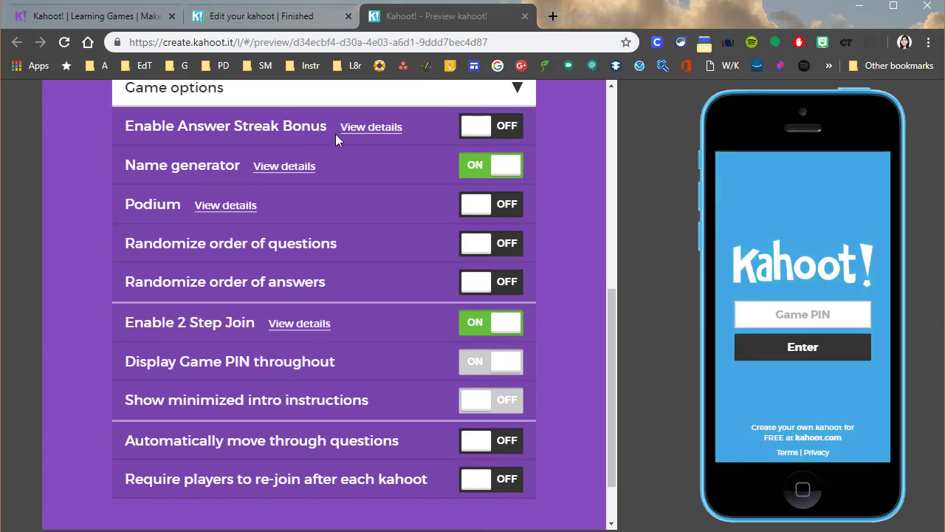
left_click(376, 129)
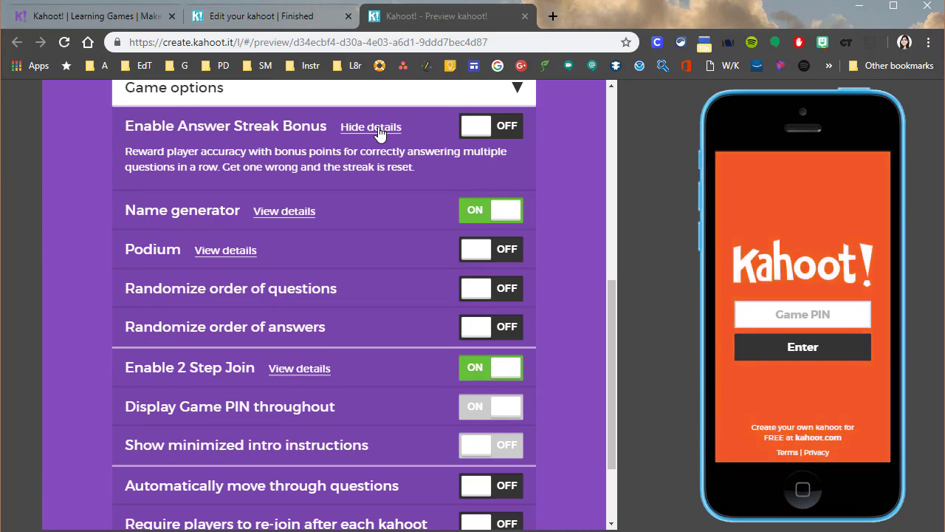
left_click(376, 128)
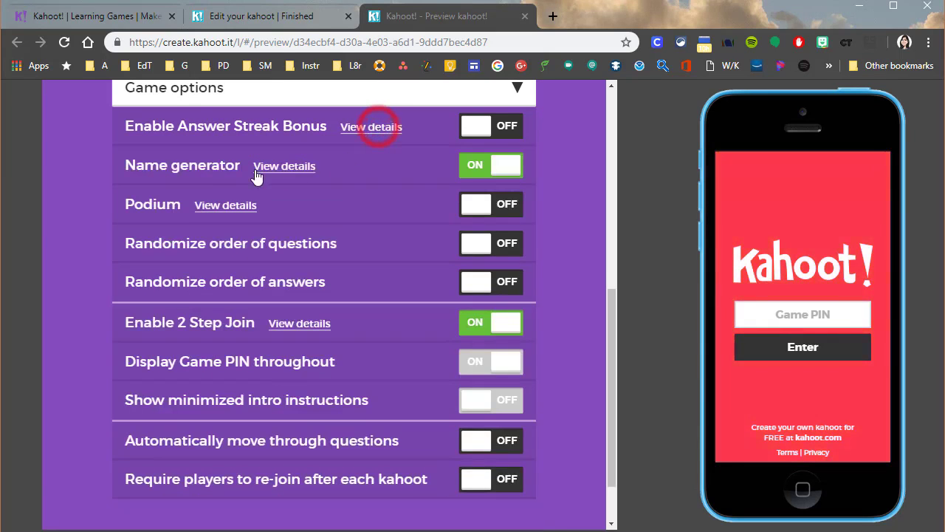
left_click(305, 166)
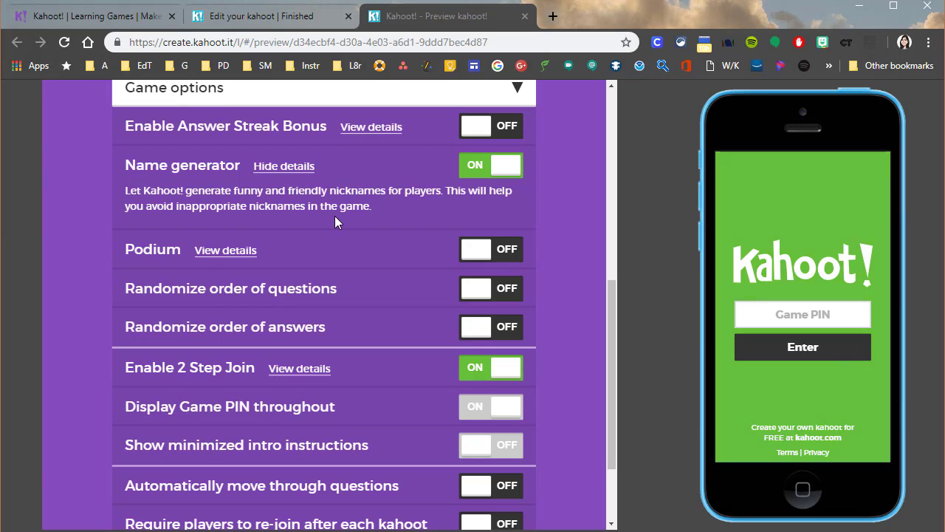
left_click(293, 168)
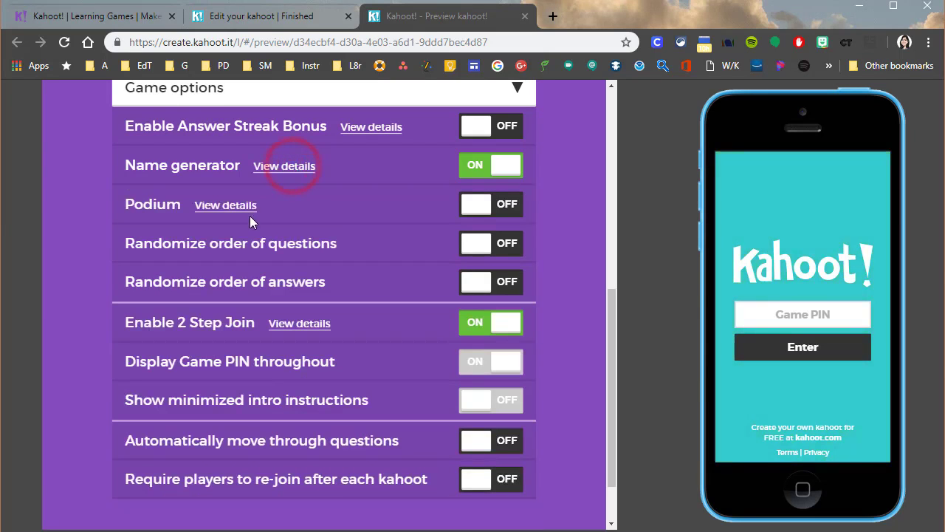
left_click(213, 206)
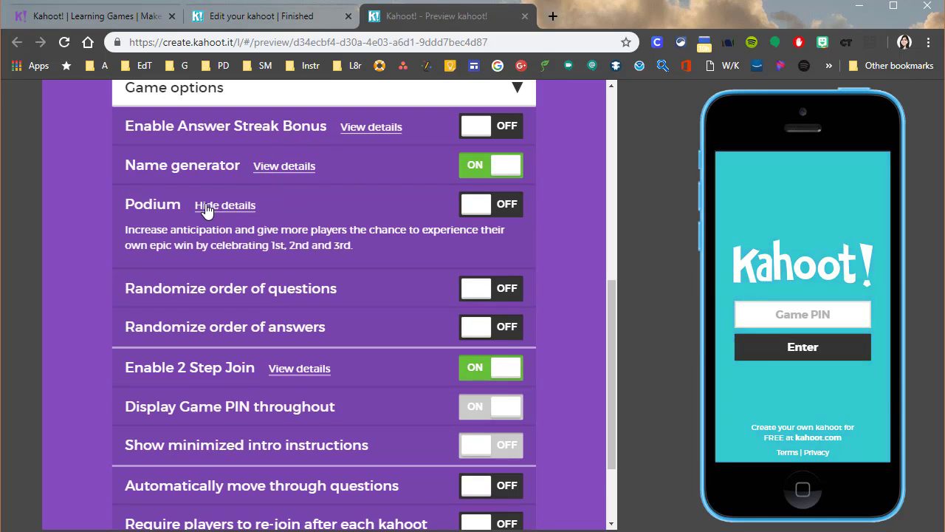
left_click(207, 207)
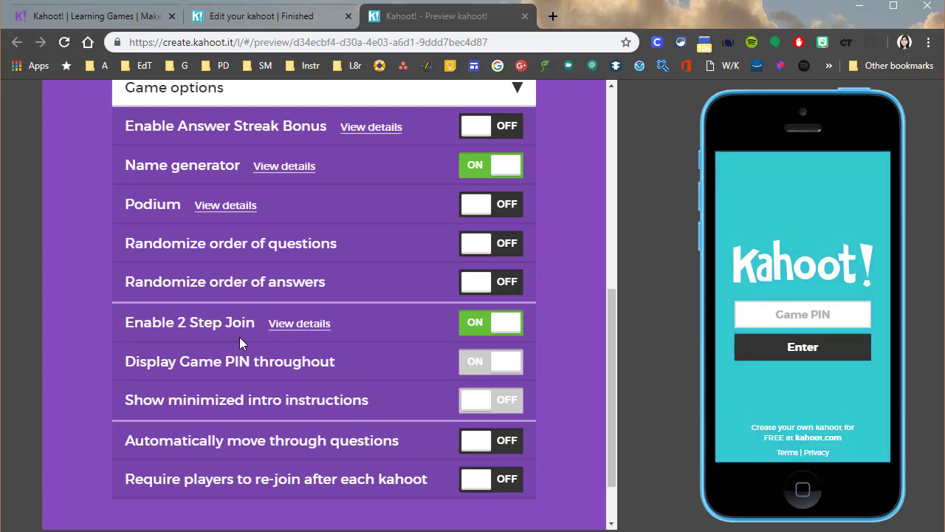
Try turning off 2 Step Join and Display Game PIN throughout, and re-enable 2 Step Join
left_click(501, 323)
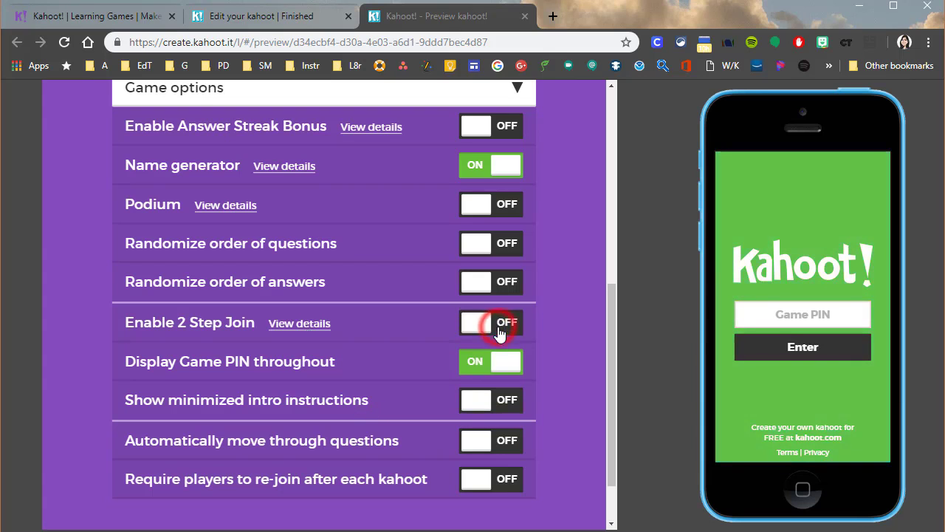
left_click(473, 366)
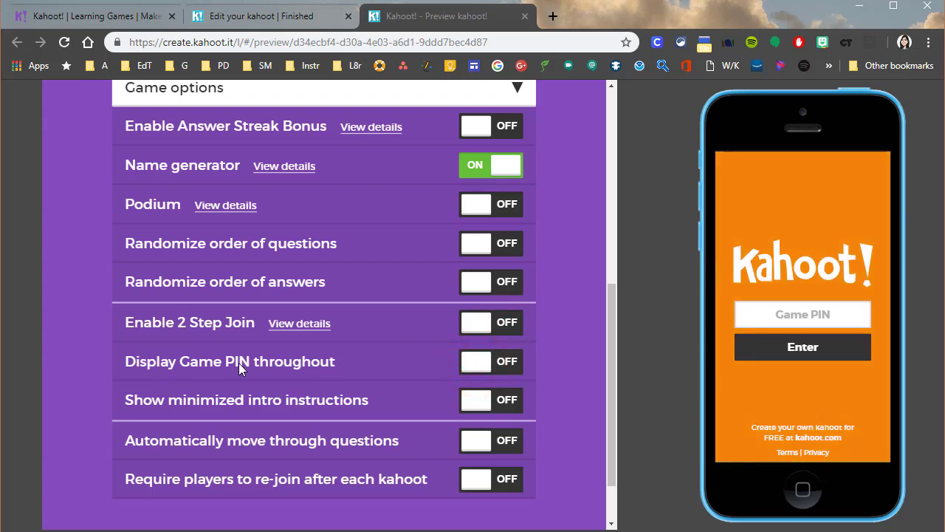
left_click(477, 327)
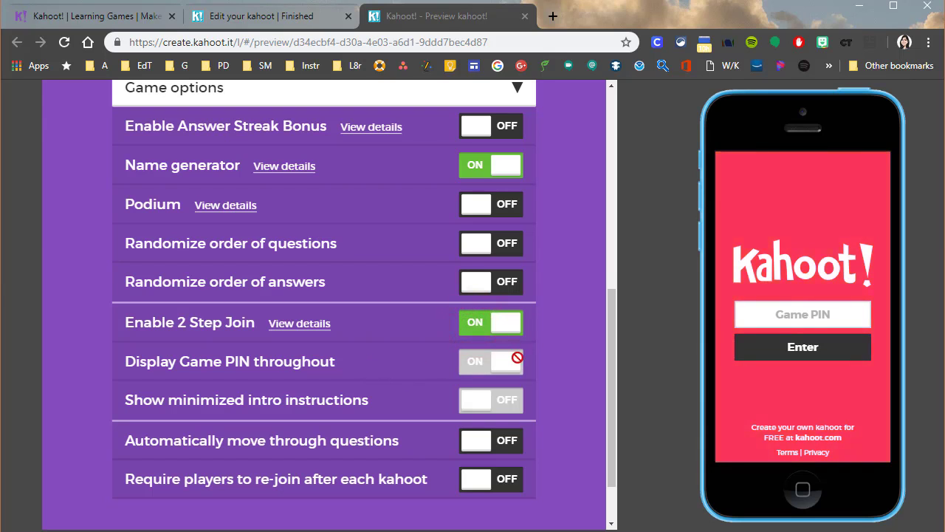
Launch the preview in Classic mode and enter the displayed Game PIN on the simulated phone
scroll(388, 400, "up", 3)
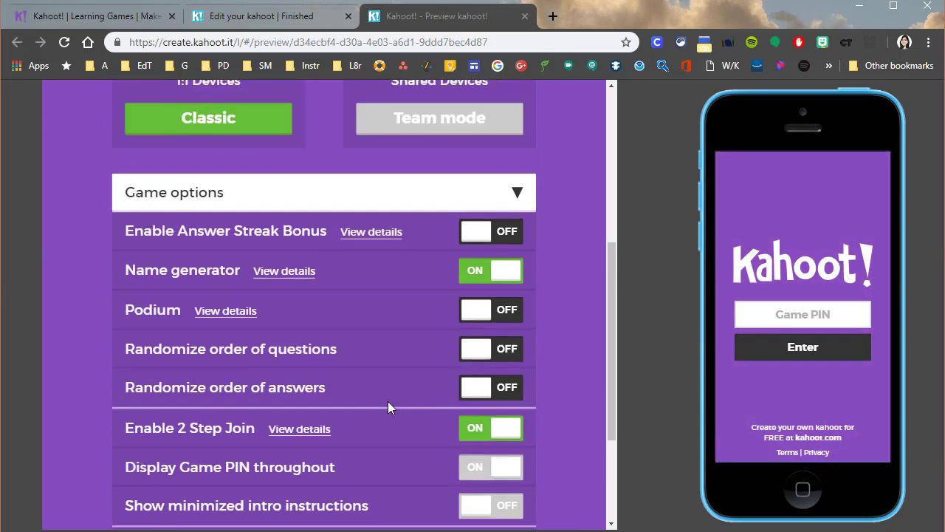
left_click(222, 277)
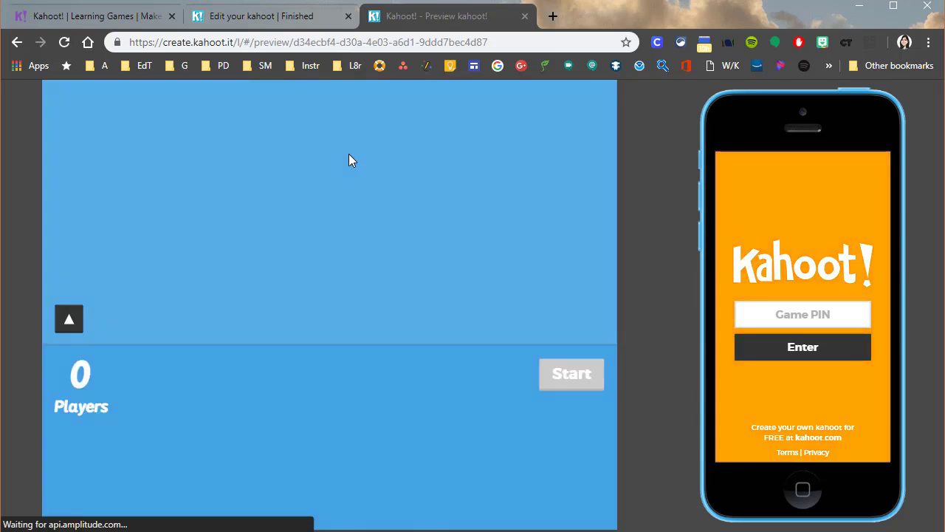
left_click(770, 318)
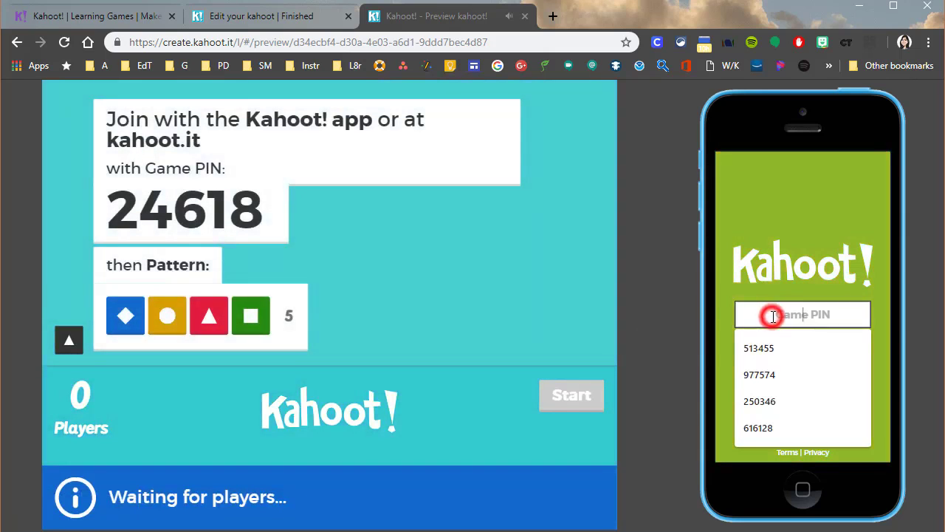
type("24618")
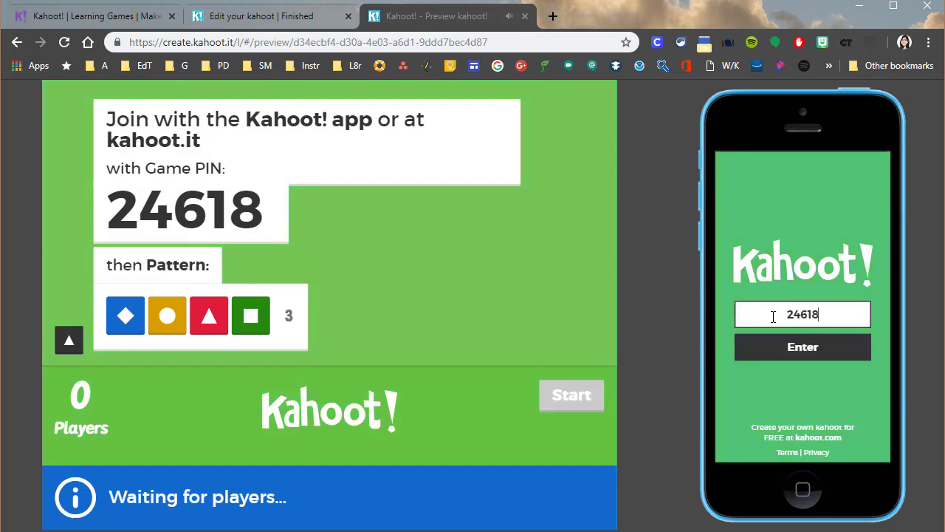
key("Return")
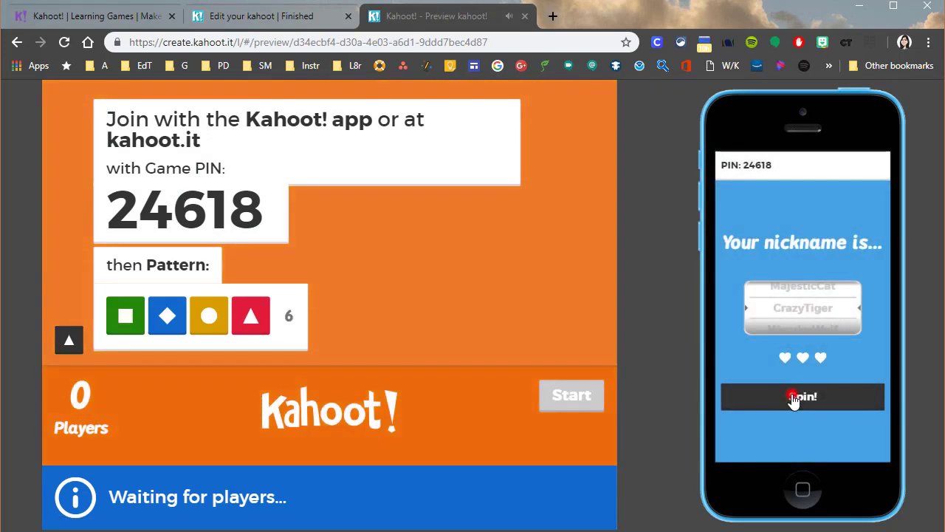
Spin the nickname generator three times on the simulated phone and accept the last nickname
left_click(793, 399)
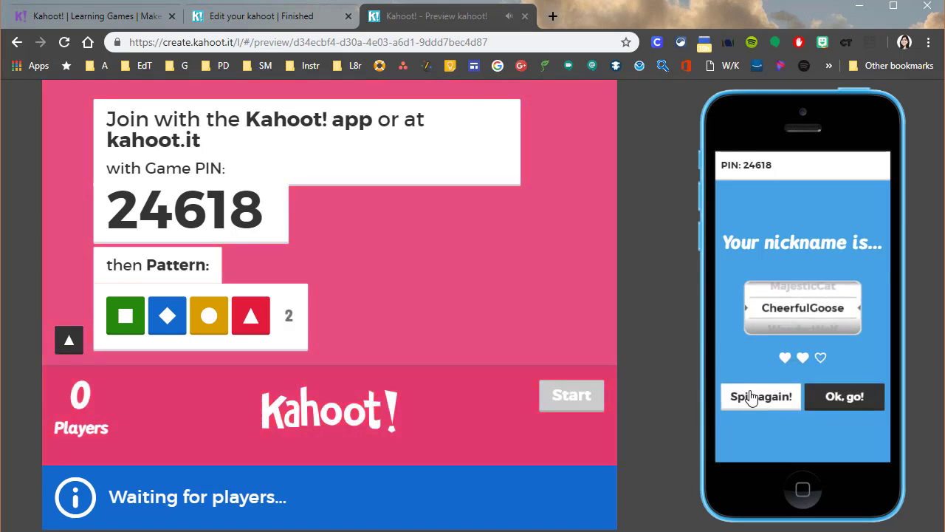
left_click(775, 399)
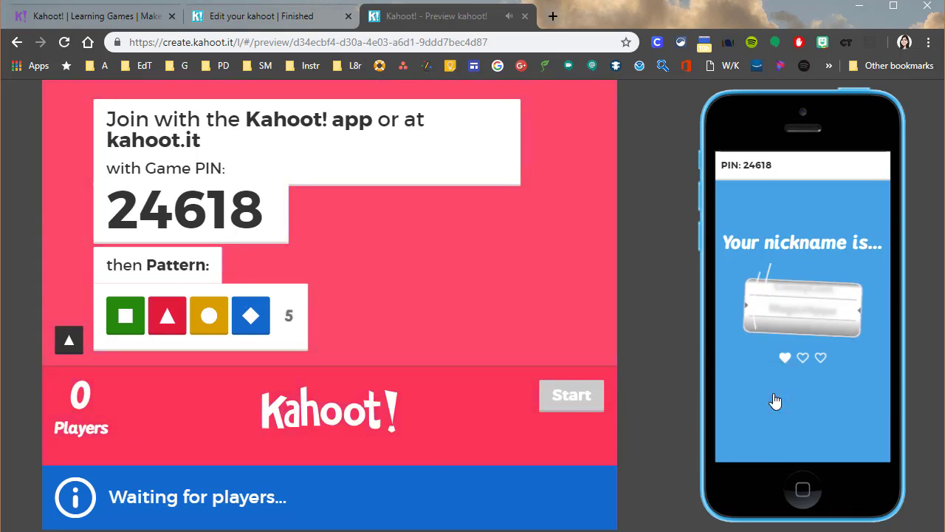
left_click(772, 398)
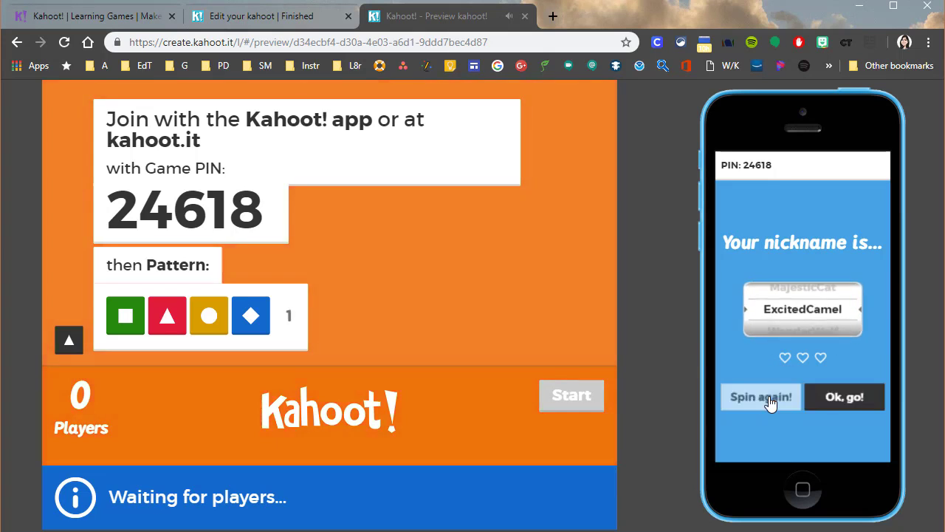
left_click(841, 402)
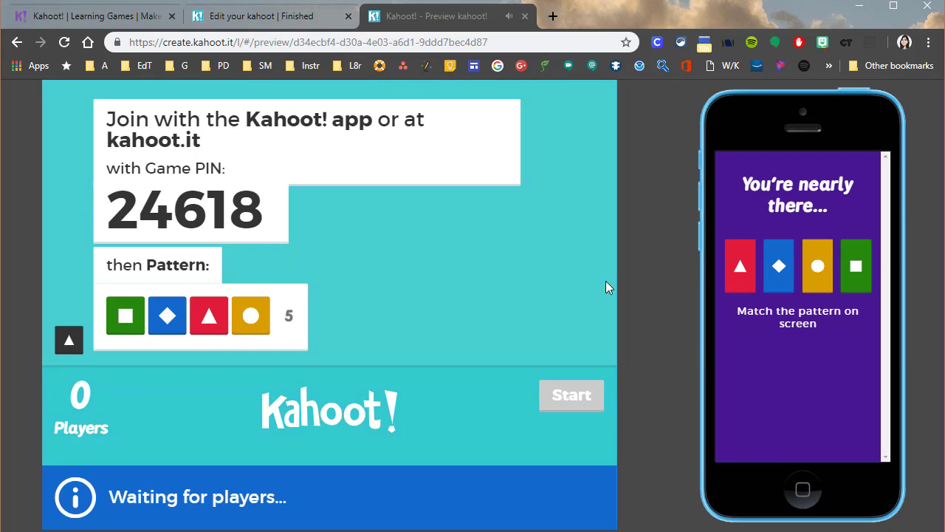
Complete the 2 Step Join by matching the four colored shapes in the order shown on the host screen
left_click(855, 271)
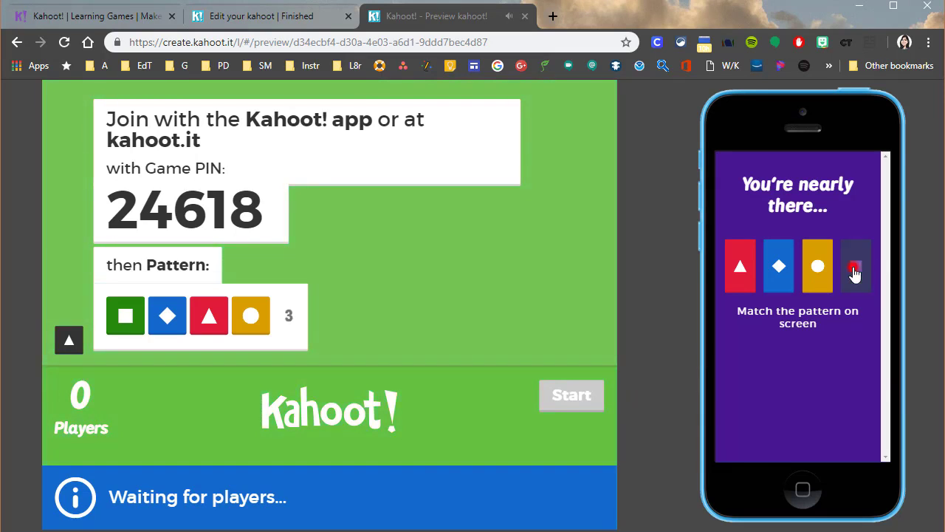
left_click(779, 273)
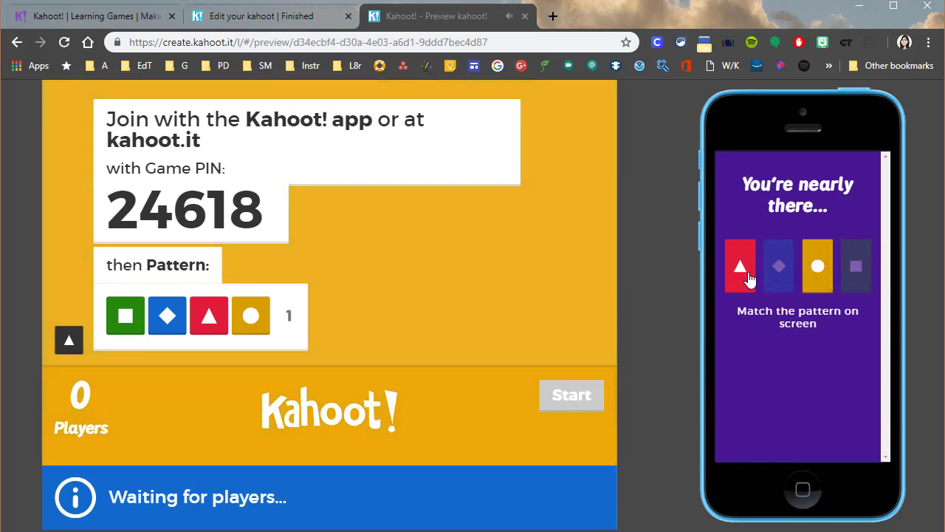
left_click(739, 266)
left_click(816, 267)
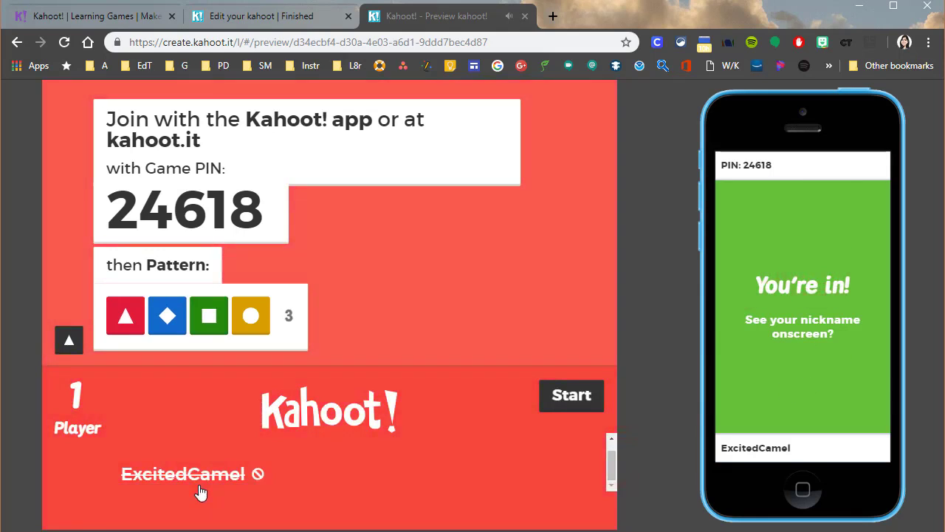
Start the game, answer the tilted-axis question with Neptune, and continue to the scoreboard
left_click(572, 396)
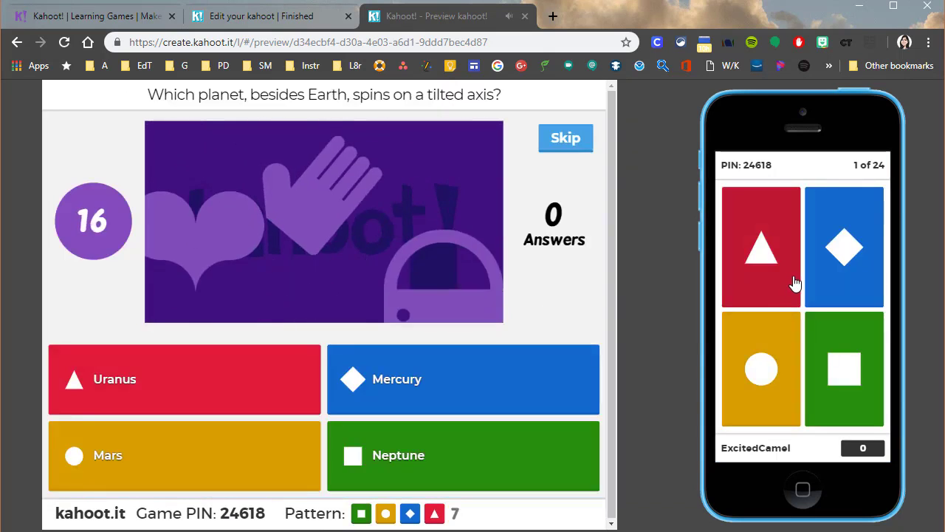
left_click(835, 338)
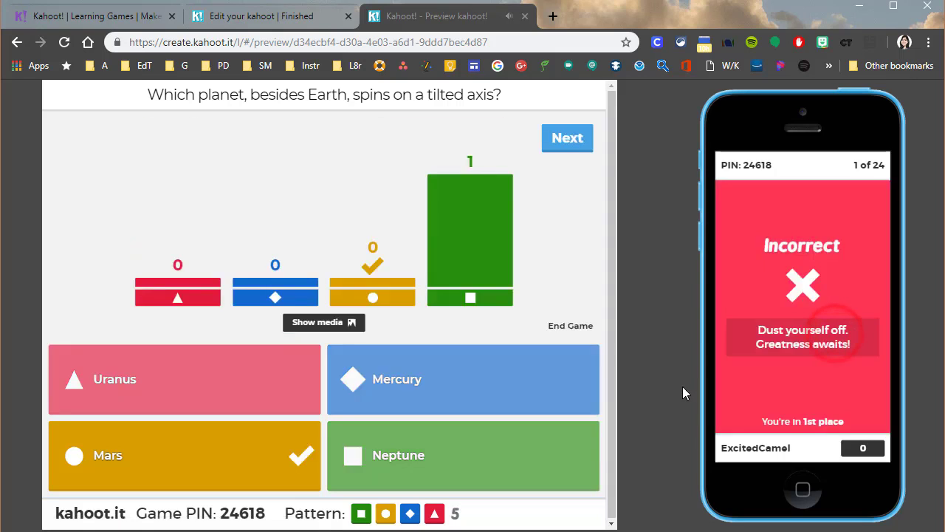
left_click(566, 141)
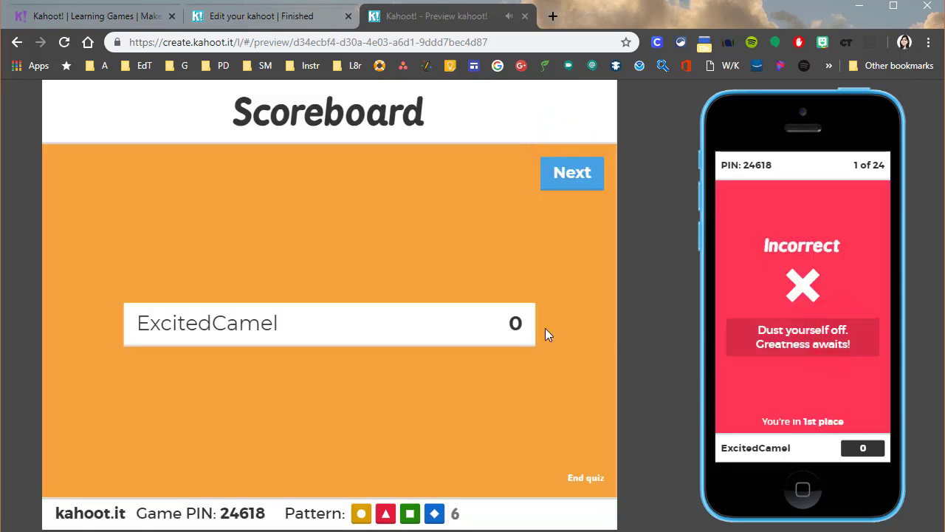
Continue to the red spot question, answer it with Jupiter, and close the preview
left_click(580, 170)
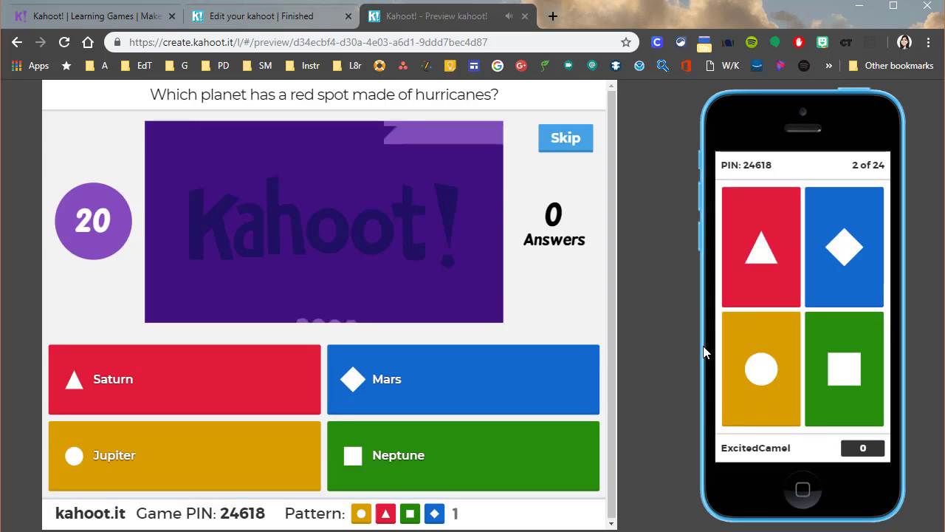
left_click(765, 385)
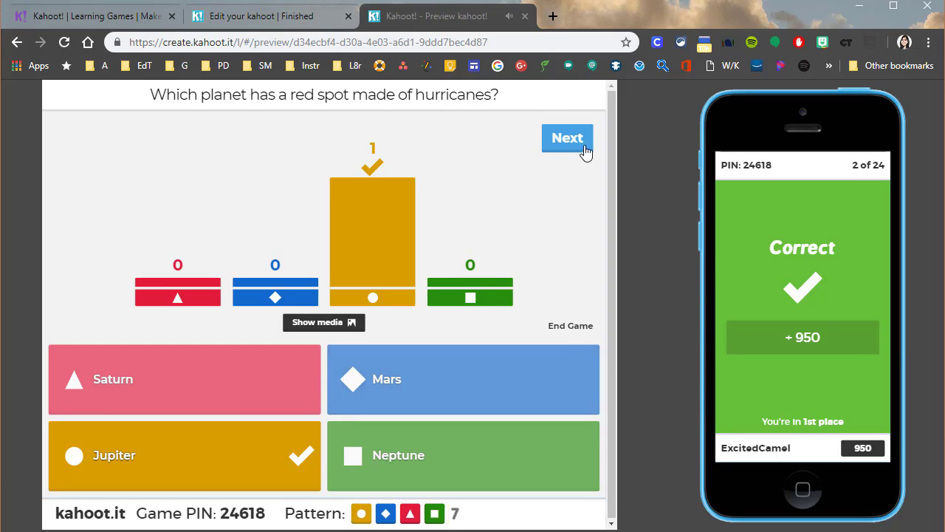
left_click(524, 16)
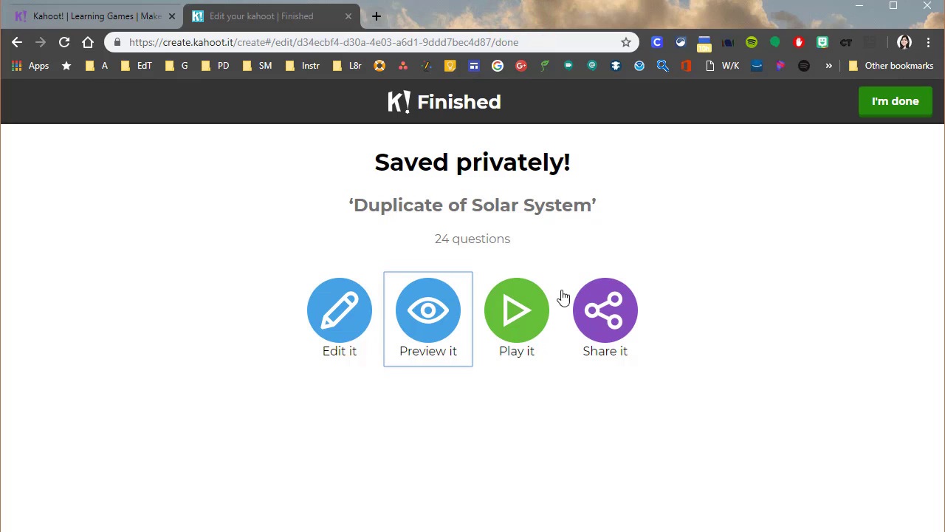
Open the play page of Duplicate of Solar System, look over its game modes and options, and close it
left_click(517, 310)
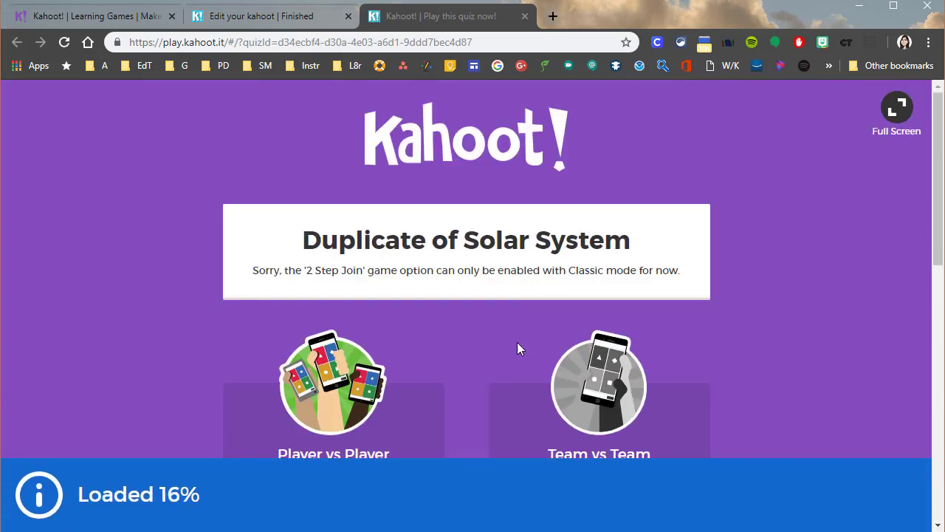
scroll(475, 383, "down", 5)
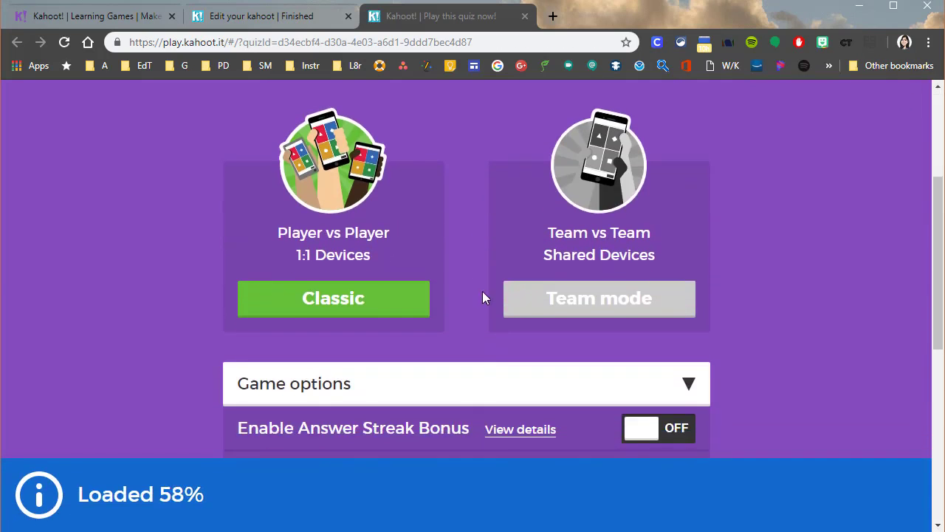
scroll(472, 310, "up", 3)
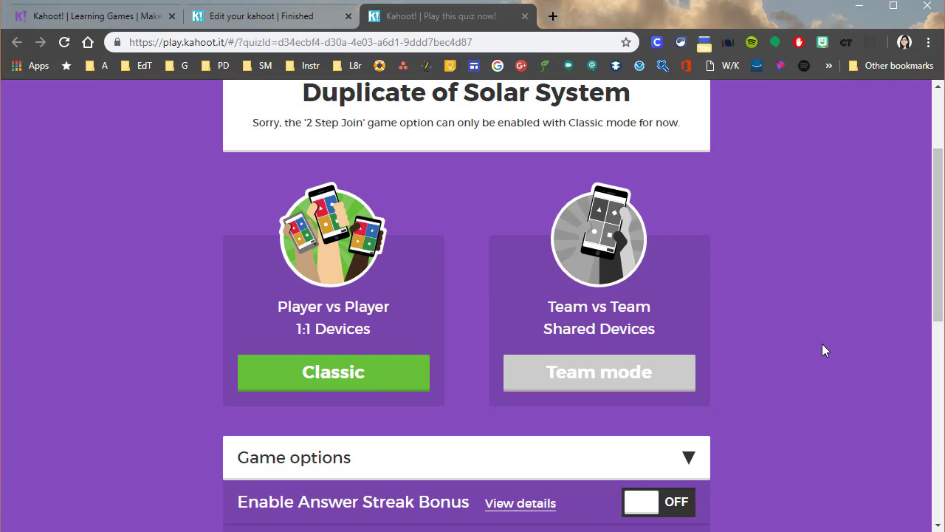
left_click(525, 16)
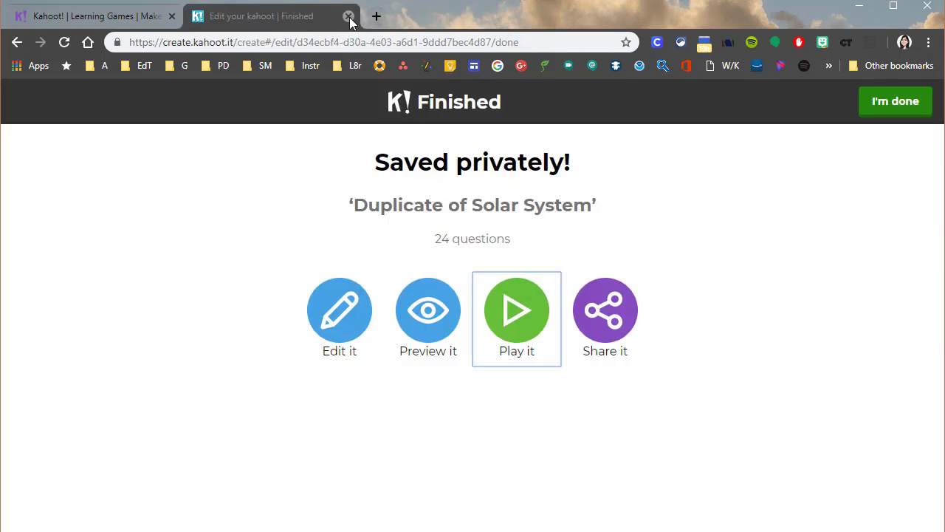
Leave the finished quiz, open My Reports, and view the actions available for the first Heat Transfer report
left_click(894, 107)
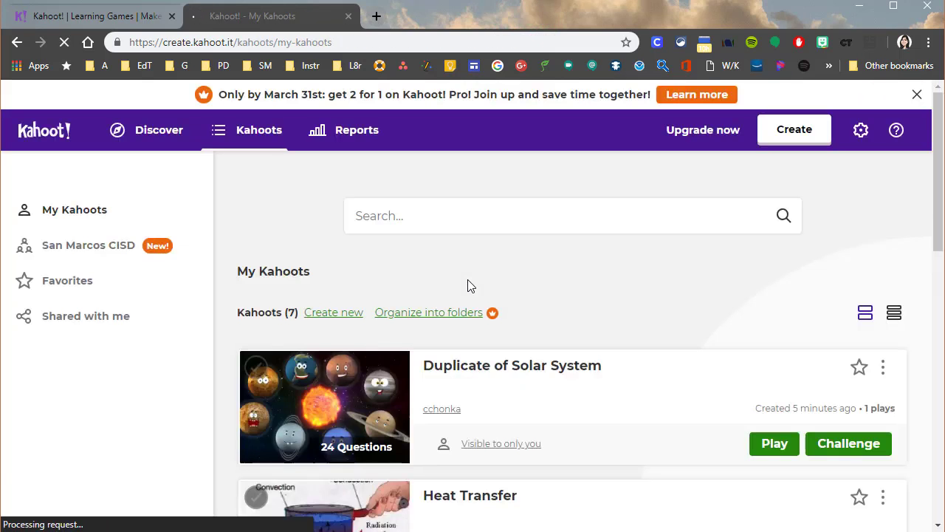
left_click(354, 136)
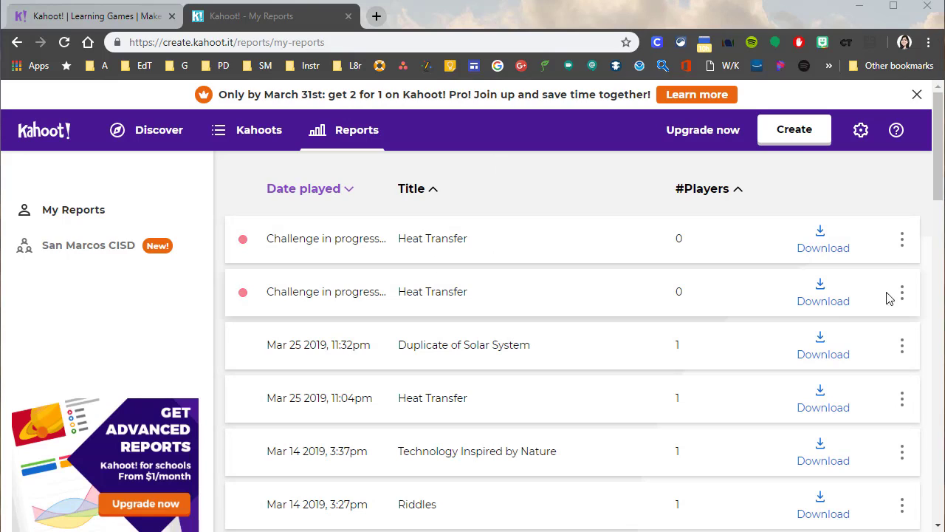
left_click(905, 240)
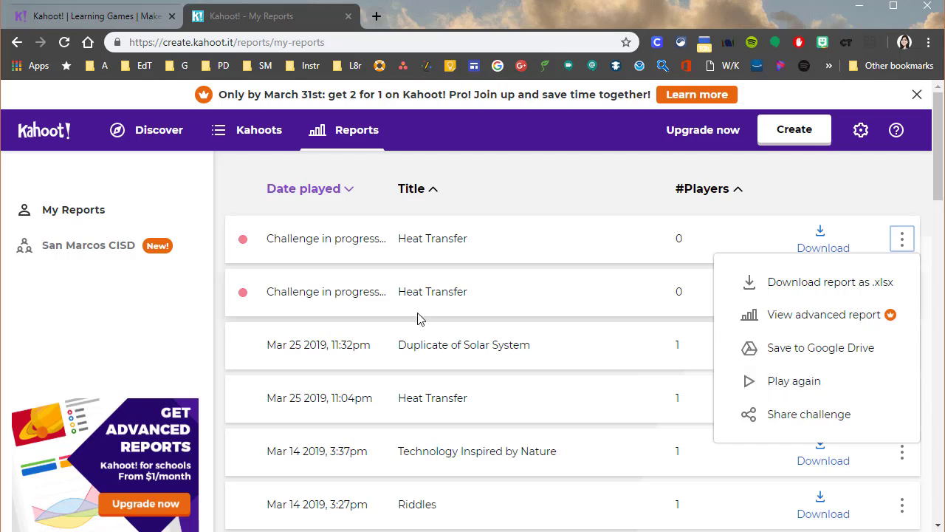
left_click(494, 191)
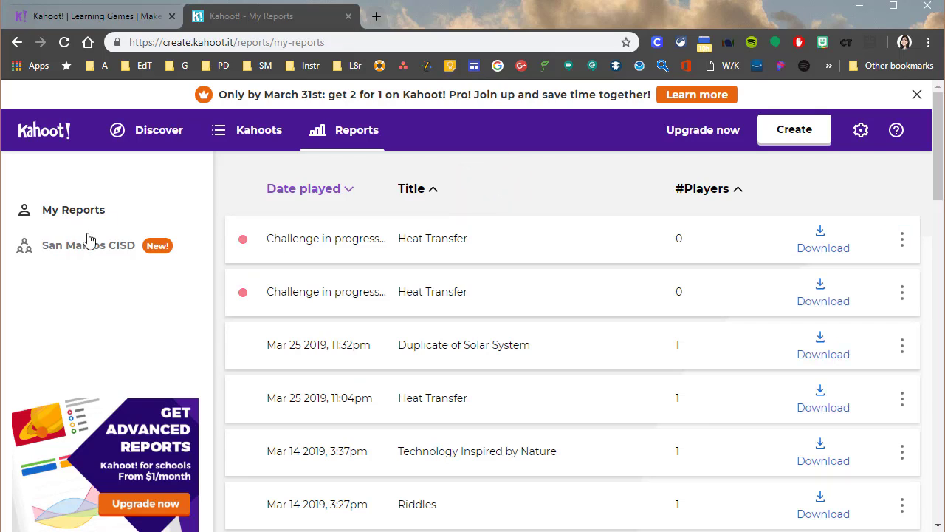
Create a homework challenge for Duplicate of Solar System from My Kahoots, ending Thu 28 Mar at 12:00 PM
left_click(260, 128)
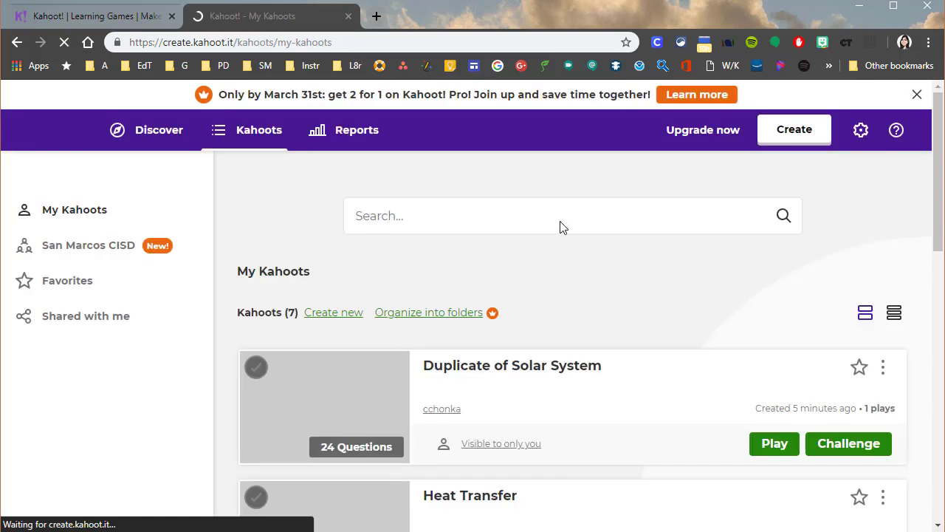
scroll(610, 411, "down", 1)
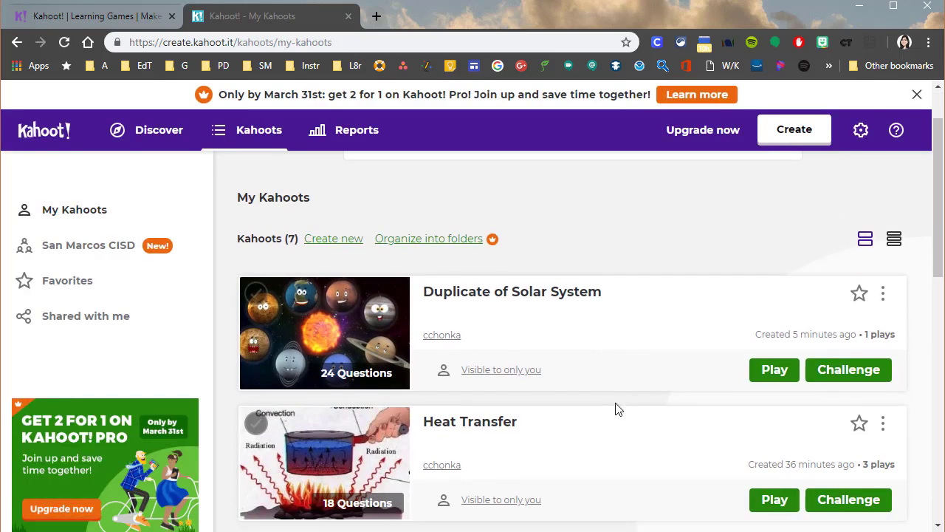
left_click(871, 377)
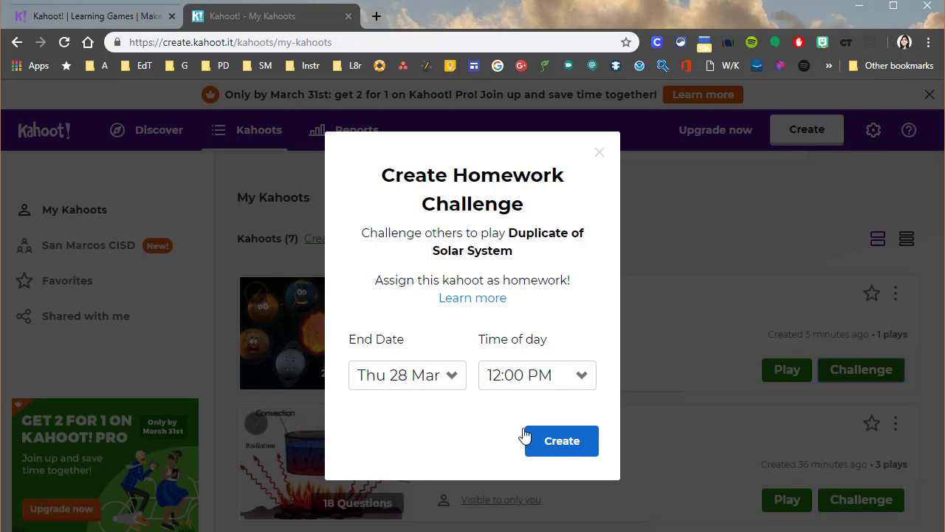
left_click(446, 377)
left_click(437, 378)
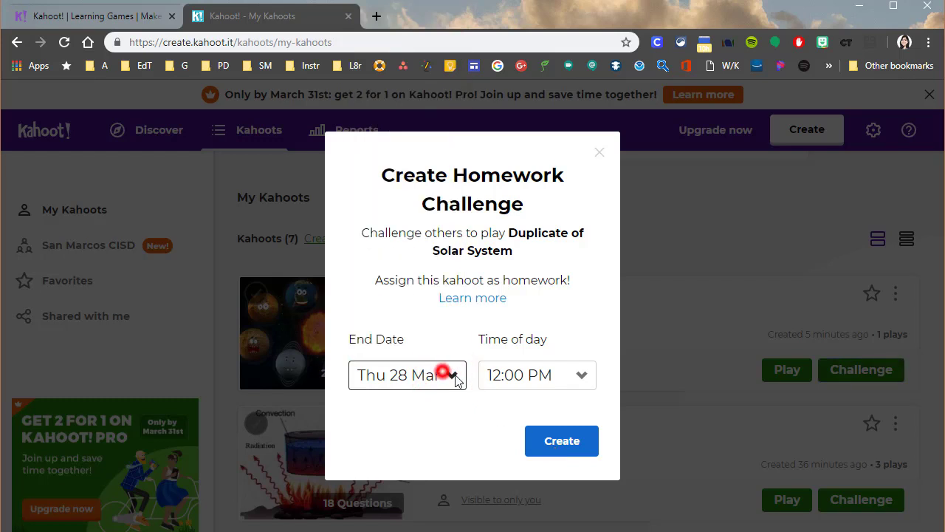
left_click(545, 440)
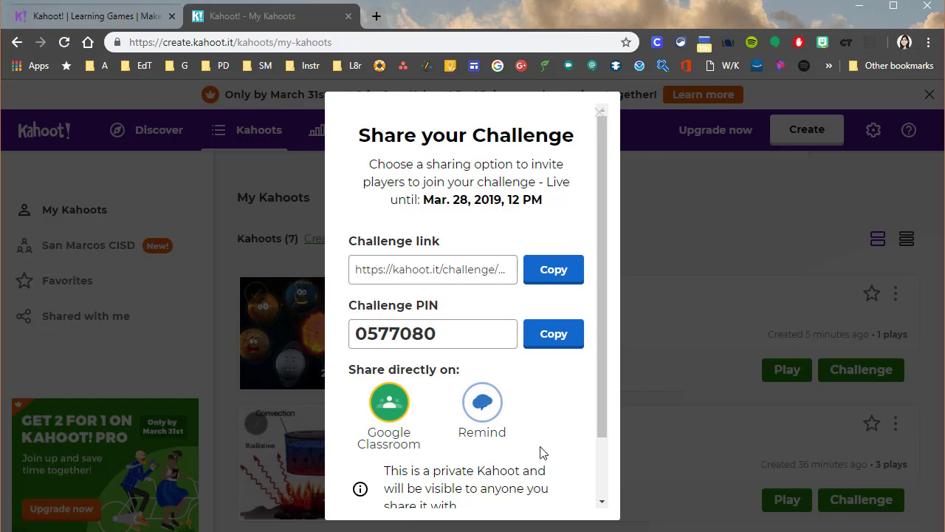
Review the sharing options for the new challenge and close the sharing dialog
scroll(539, 467, "down", 1)
scroll(539, 467, "down", 1)
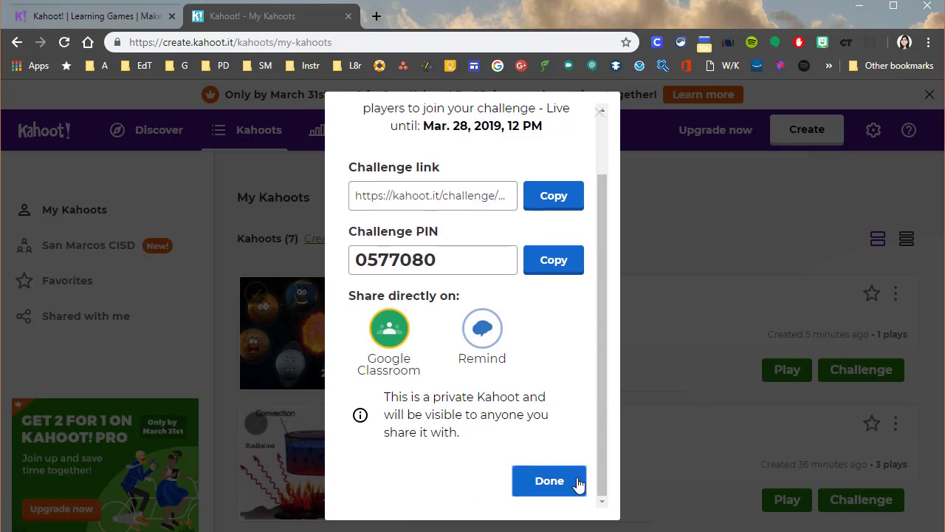
left_click(561, 483)
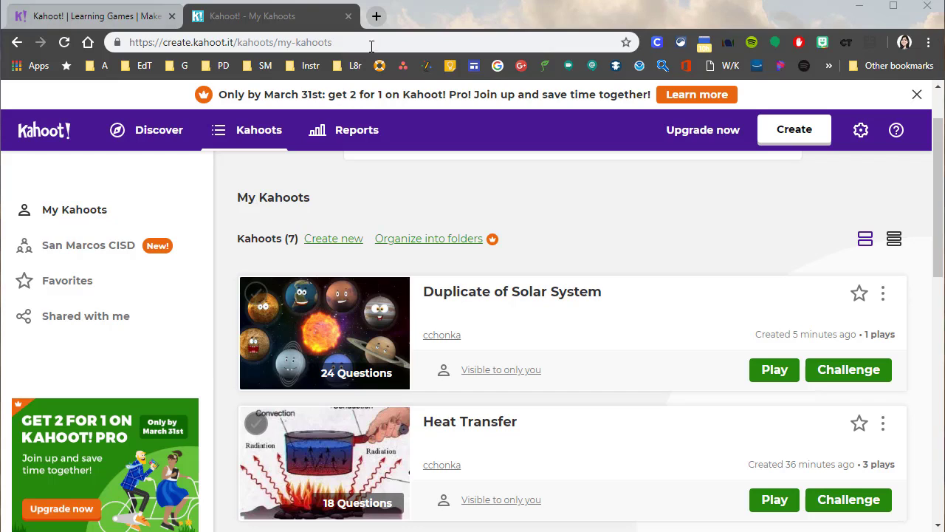
Open the Rattler HQ Techspectations page in a new tab and go to its EdTech Tools section
left_click(377, 16)
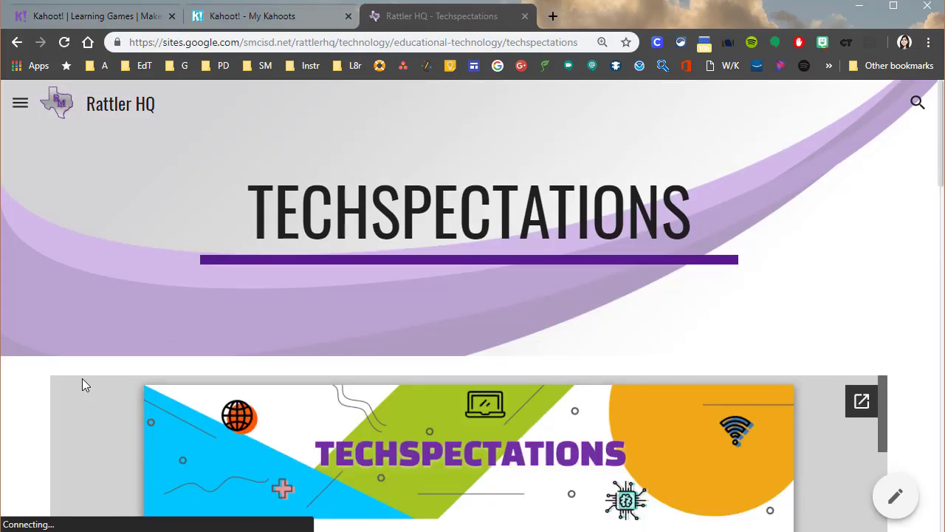
scroll(42, 361, "down", 1)
scroll(41, 360, "down", 7)
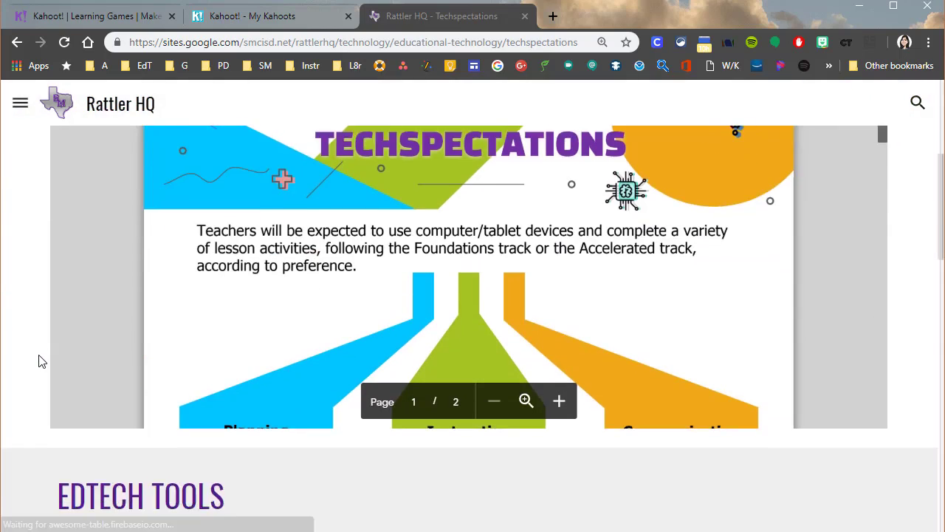
scroll(41, 360, "down", 1)
scroll(41, 360, "down", 1)
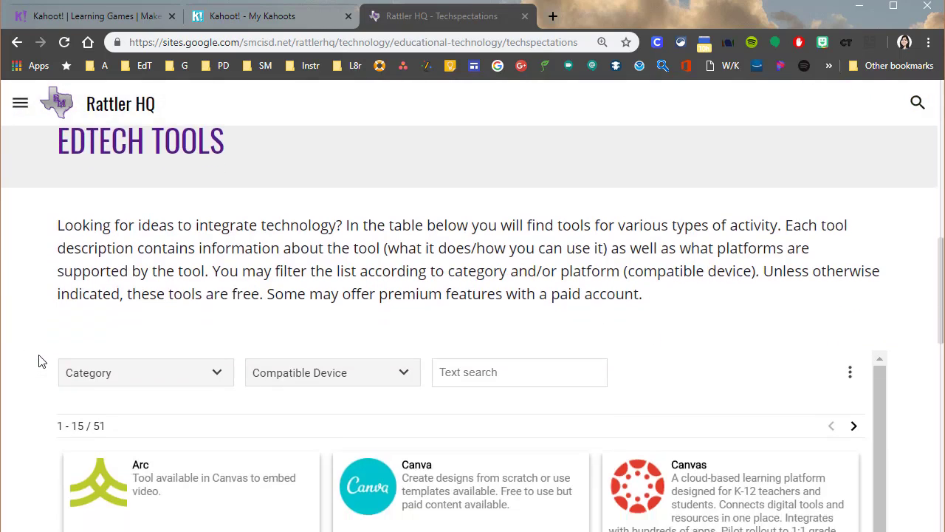
Filter the EdTech Tools table to the Formative assessment category and look over the listed tools
left_click(219, 374)
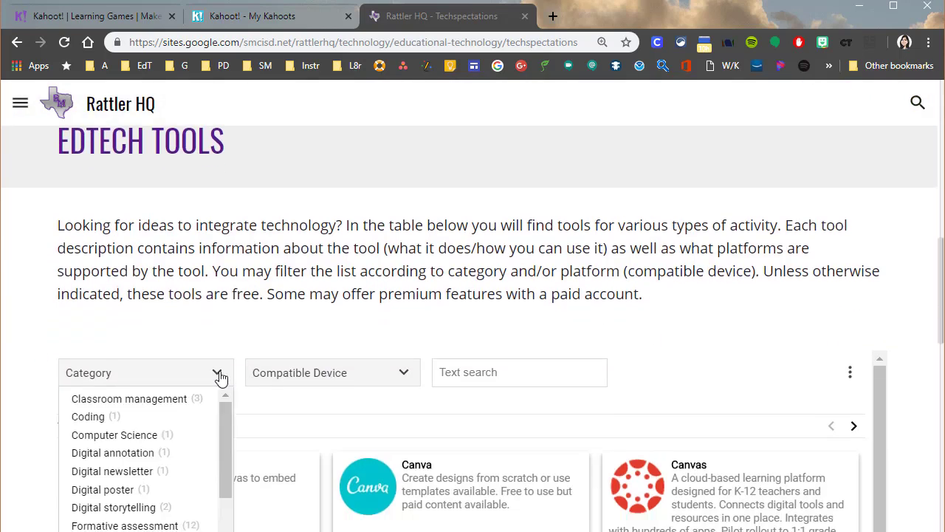
left_click(156, 526)
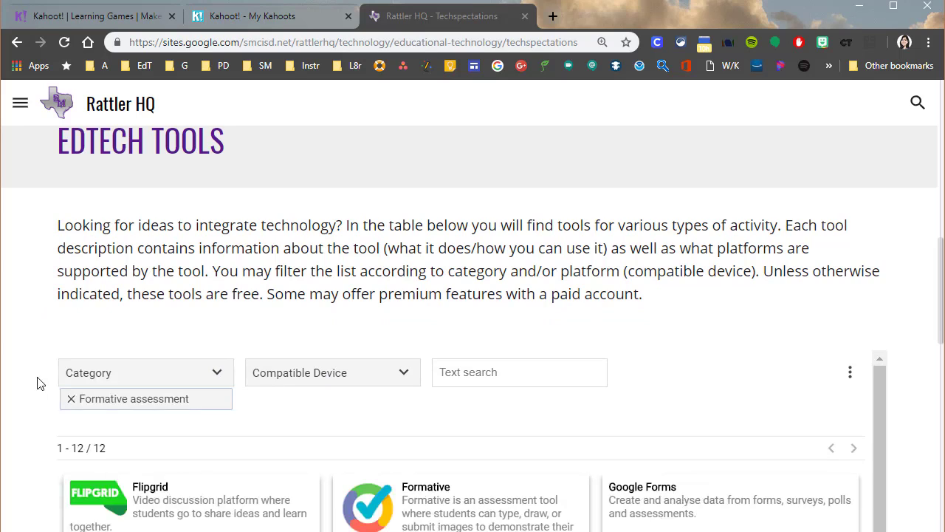
scroll(40, 375, "down", 3)
scroll(41, 375, "down", 3)
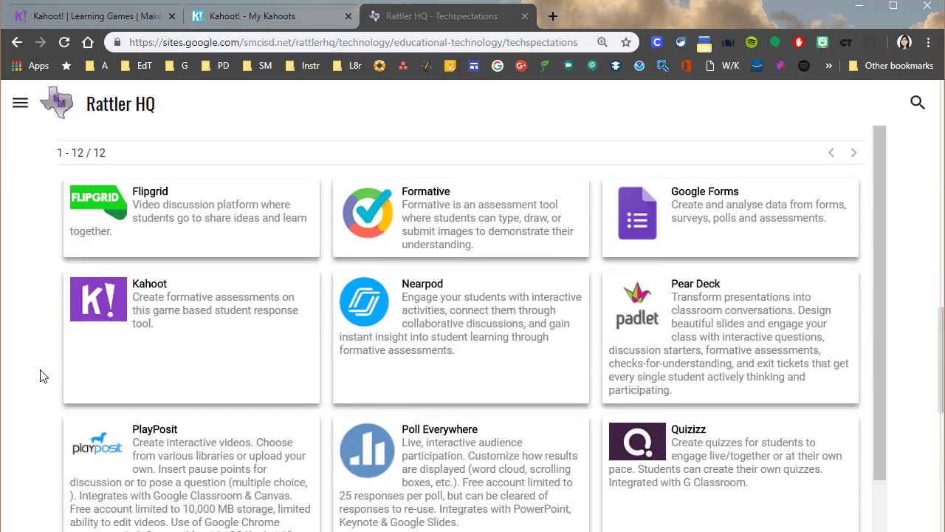
scroll(40, 376, "up", 3)
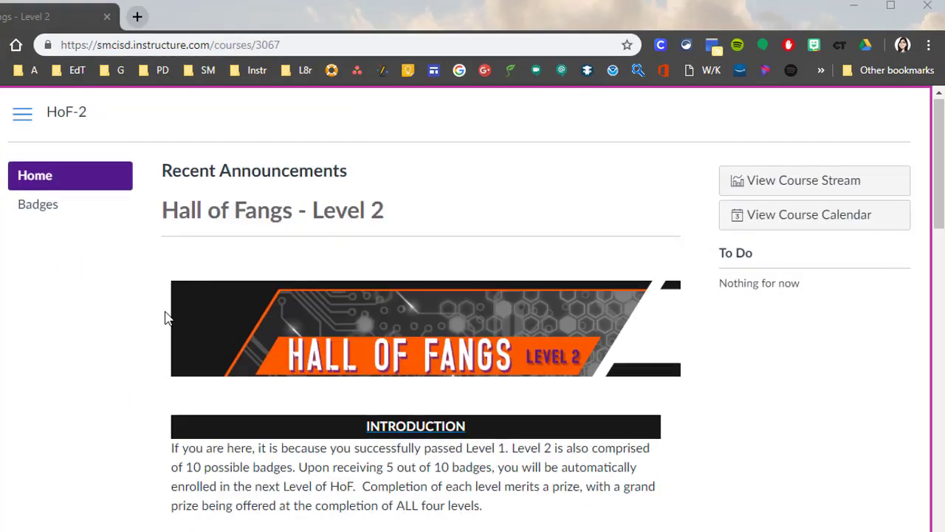
In the Canvas course Hall of Fangs Level 2, open the Absolute Kahooter badge page and read its description and requirements
scroll(167, 319, "down", 4)
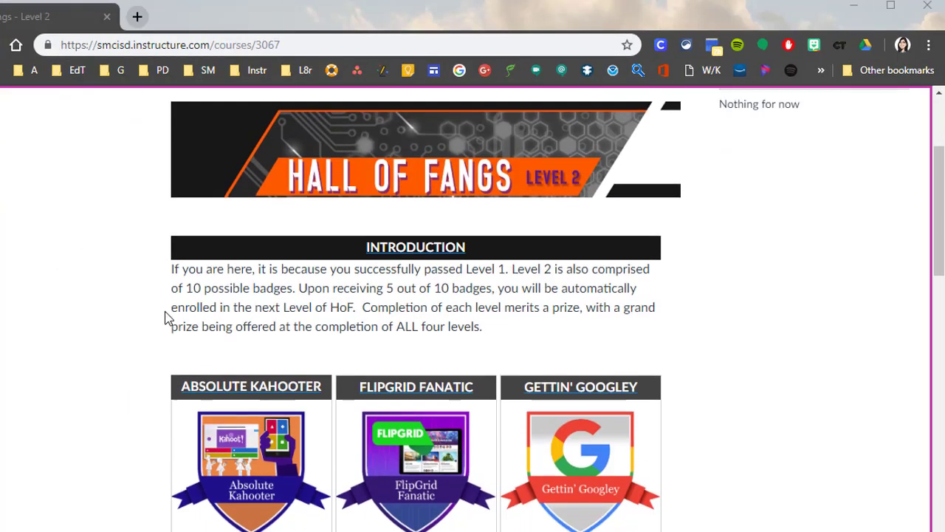
left_click(271, 317)
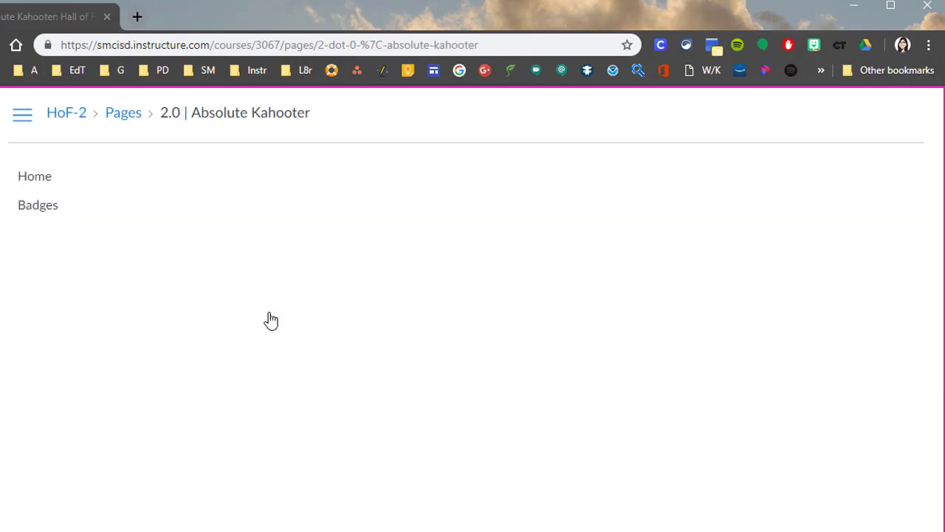
scroll(270, 319, "down", 2)
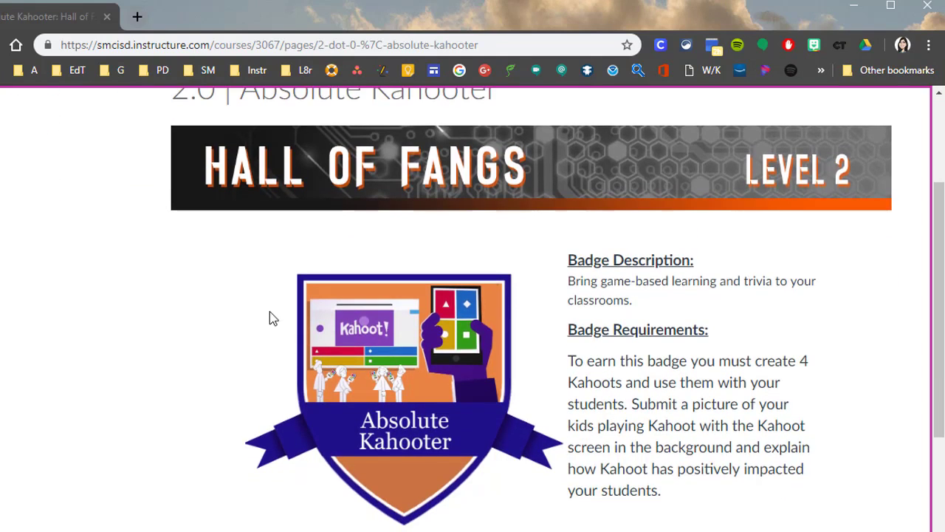
scroll(270, 319, "down", 1)
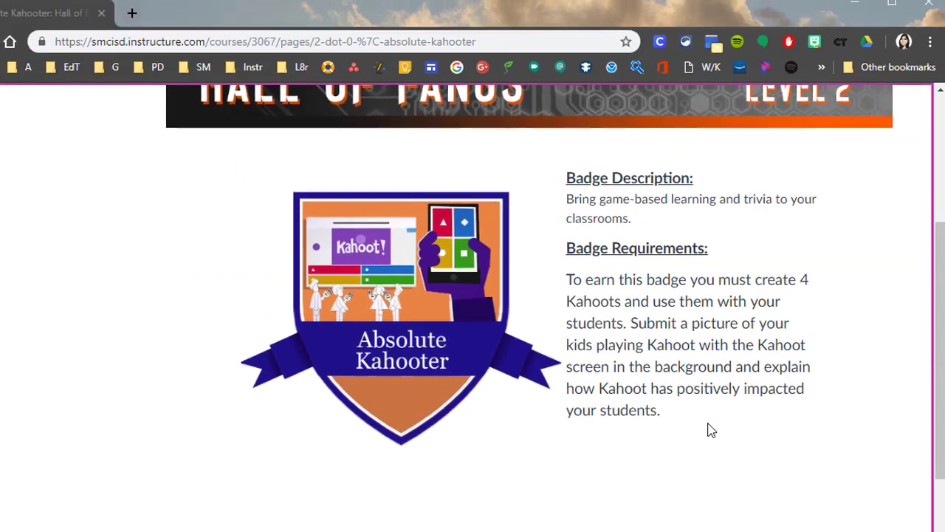
scroll(705, 402, "down", 2)
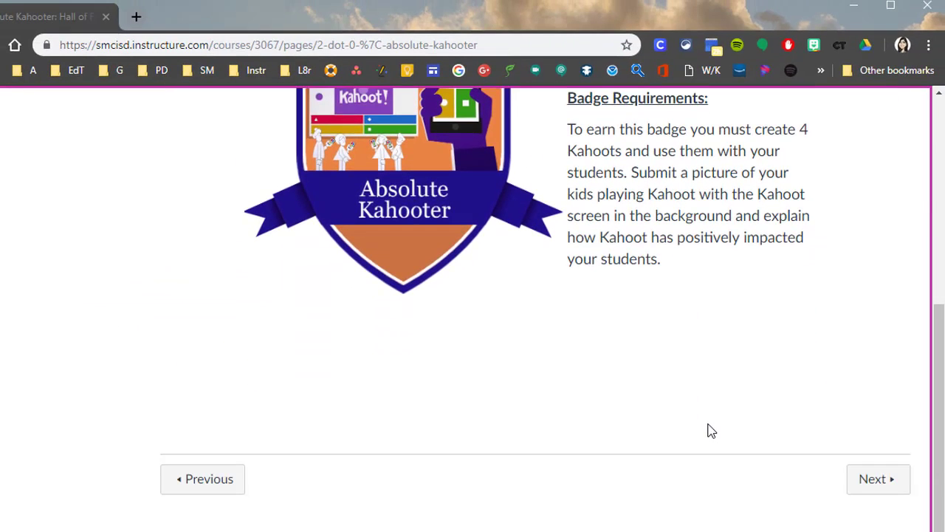
Open the Absolute Kahooter Evidence assignment and submit kahoot.png from the HoF-L2 pictures folder as a file upload
left_click(872, 477)
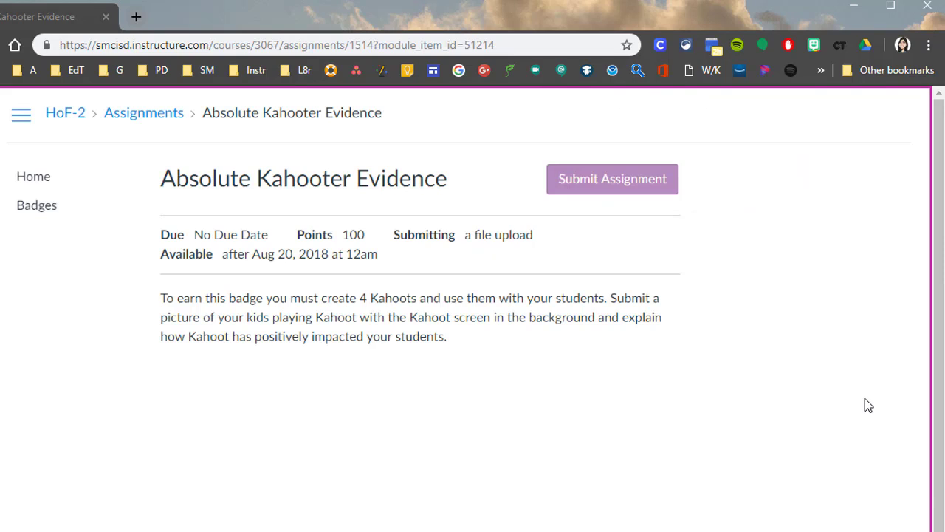
left_click(612, 186)
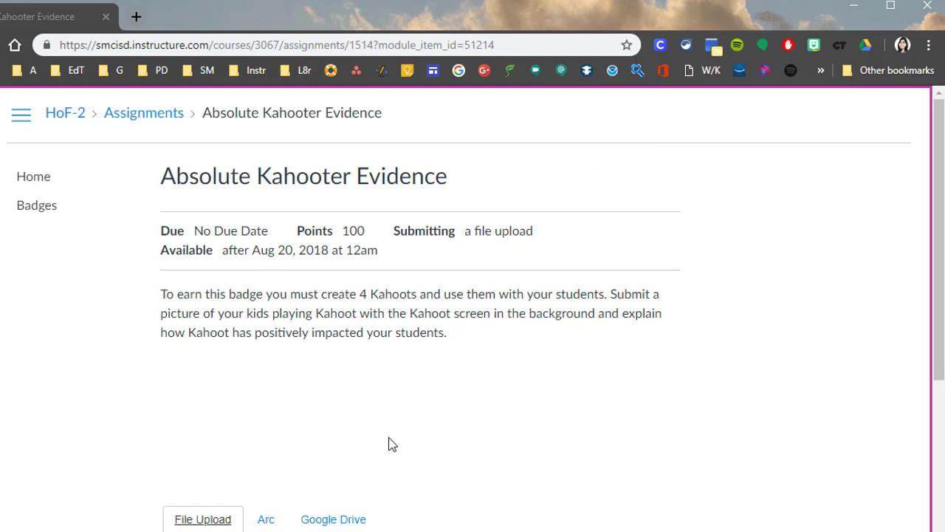
scroll(389, 441, "down", 4)
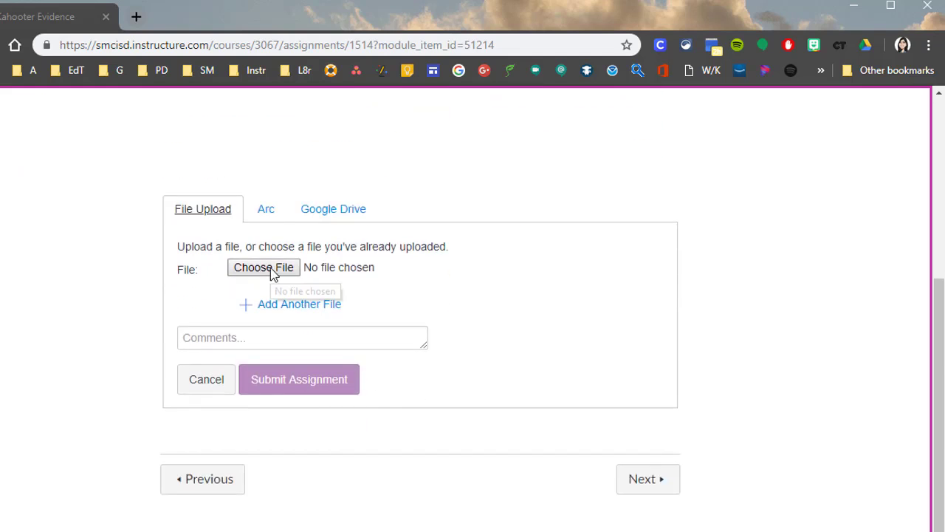
left_click(271, 270)
double_click(98, 320)
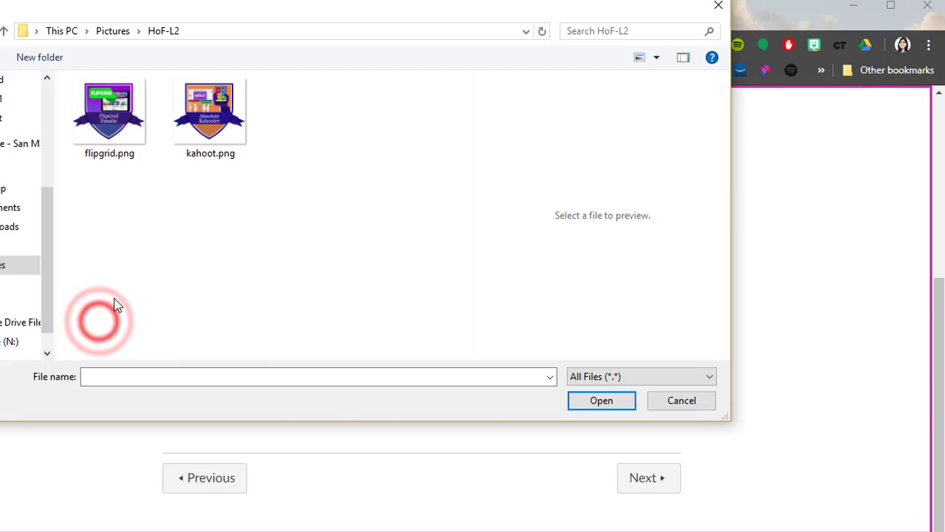
left_click(219, 125)
double_click(219, 125)
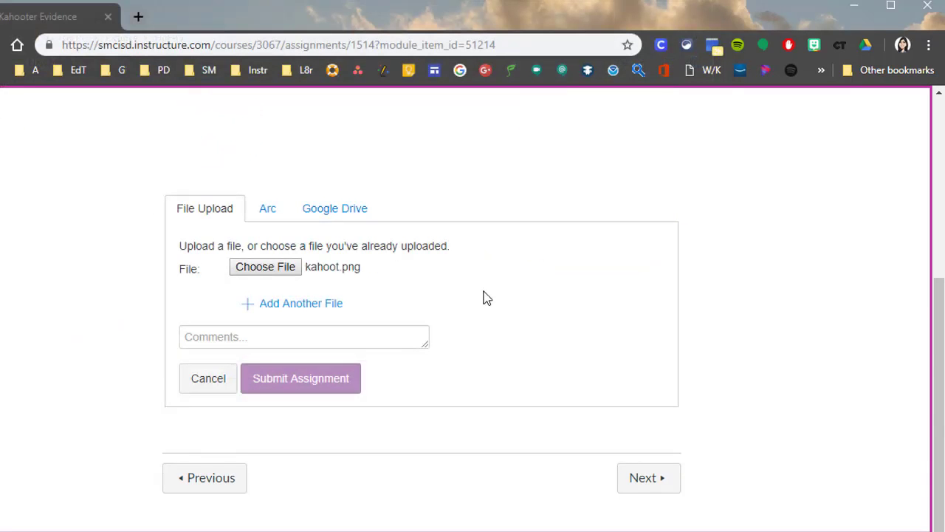
left_click(287, 389)
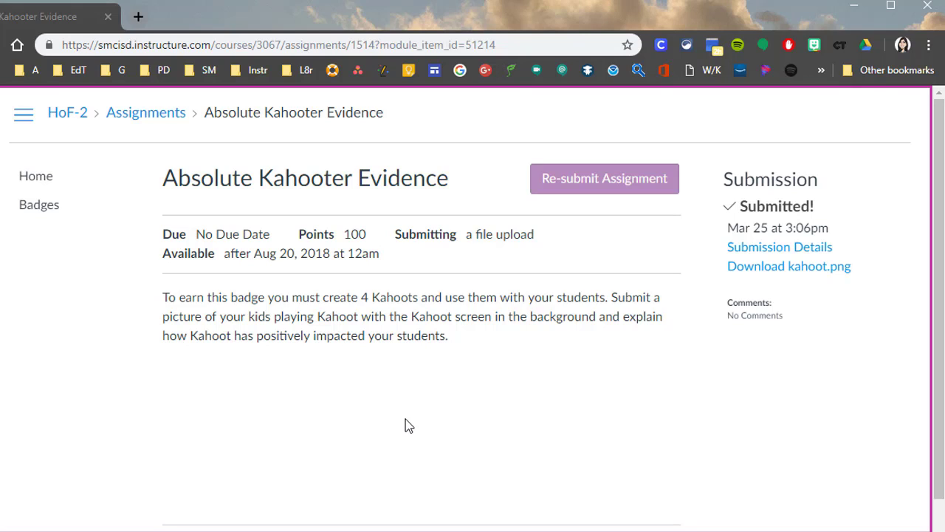
Advance from the Absolute Kahooter Evidence assignment to the following module item
scroll(411, 427, "down", 2)
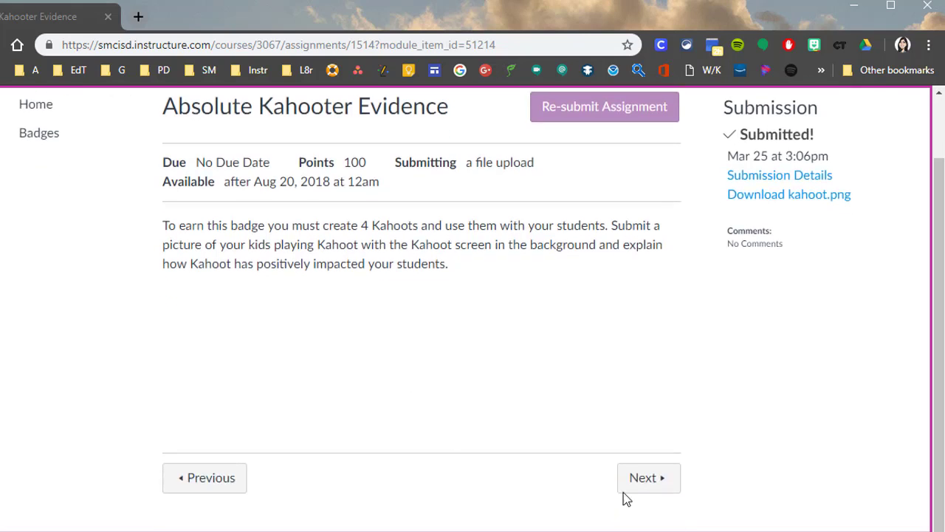
left_click(633, 488)
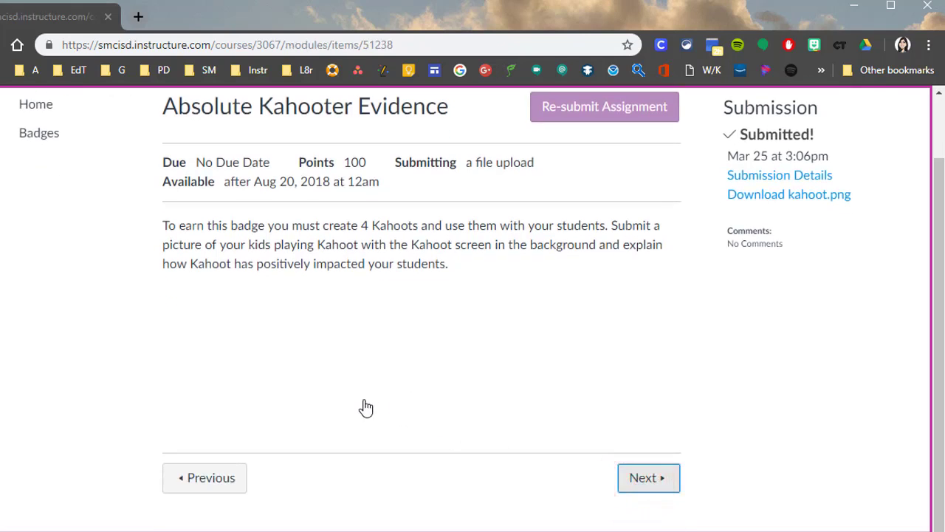